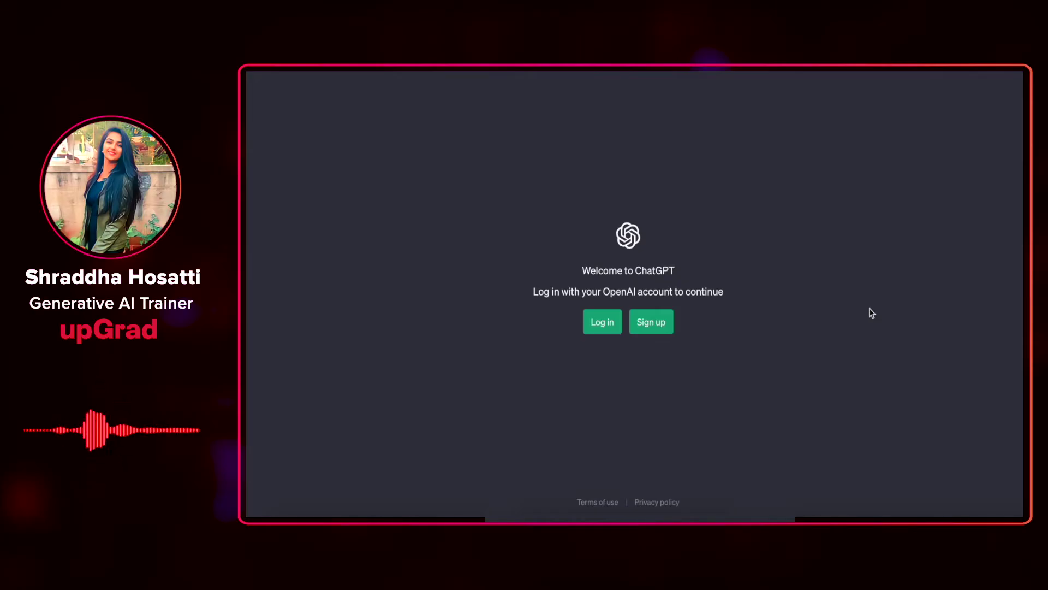
# Log in to ChatGPT using the Continue with Google option
pyautogui.click(602, 322)
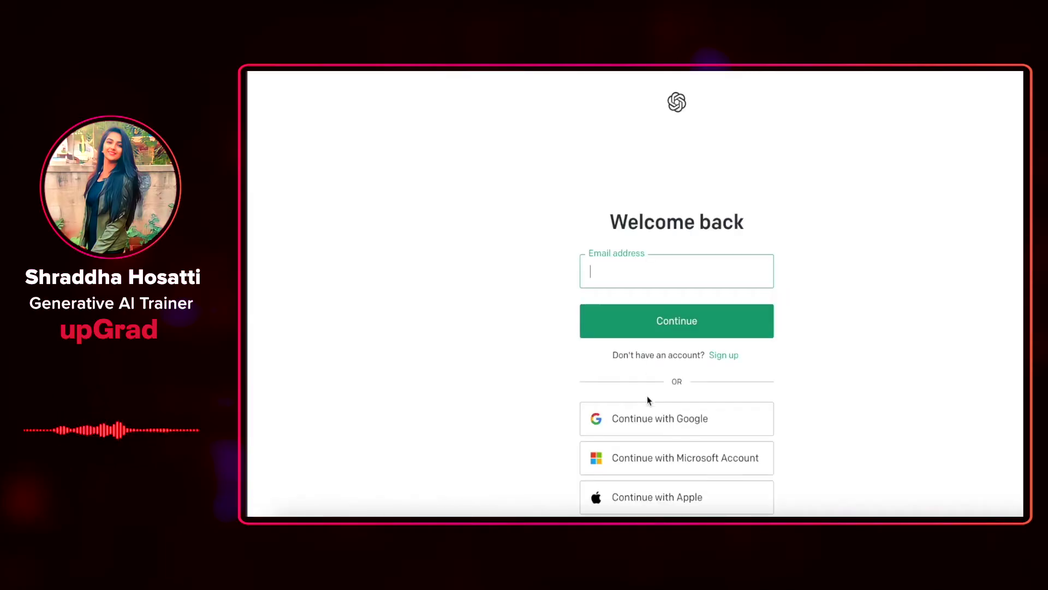
pyautogui.click(648, 420)
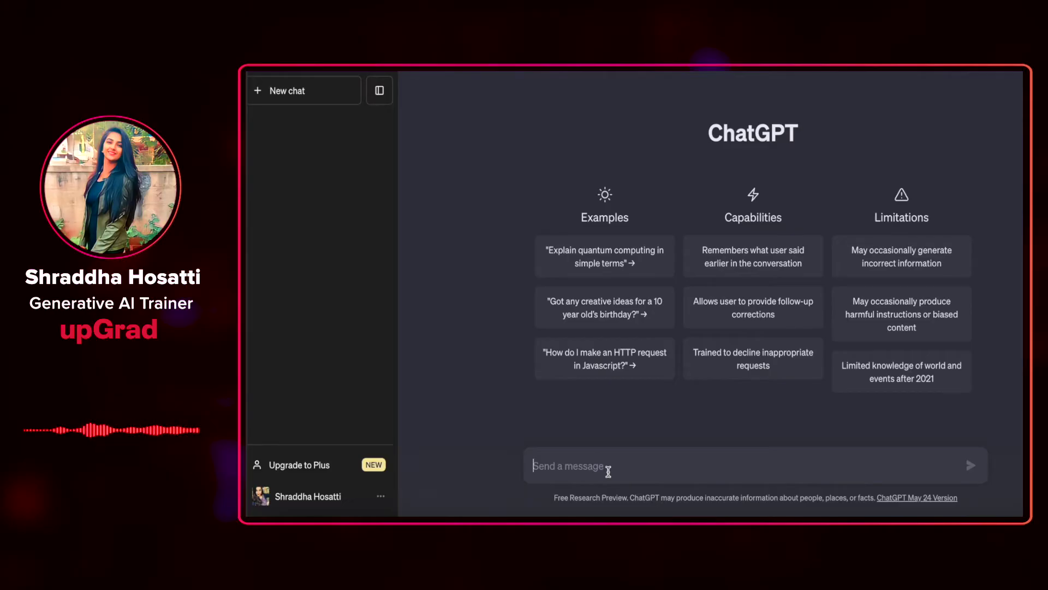
# Send a prompt asking for a detailed study plan to learn JavaScript from scratch for frontend development
pyautogui.click(609, 471)
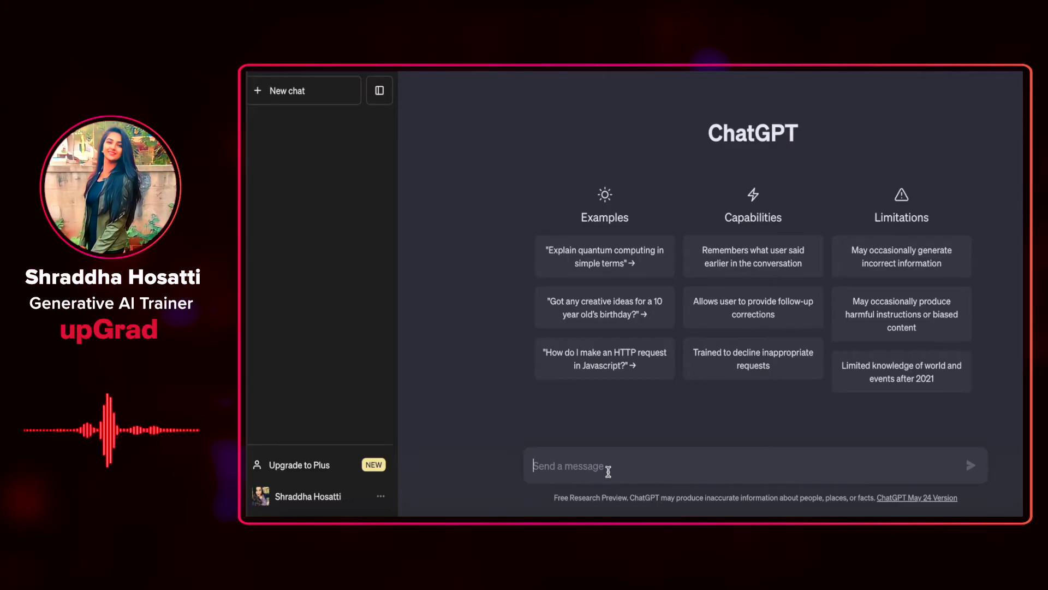
pyautogui.write('Give')
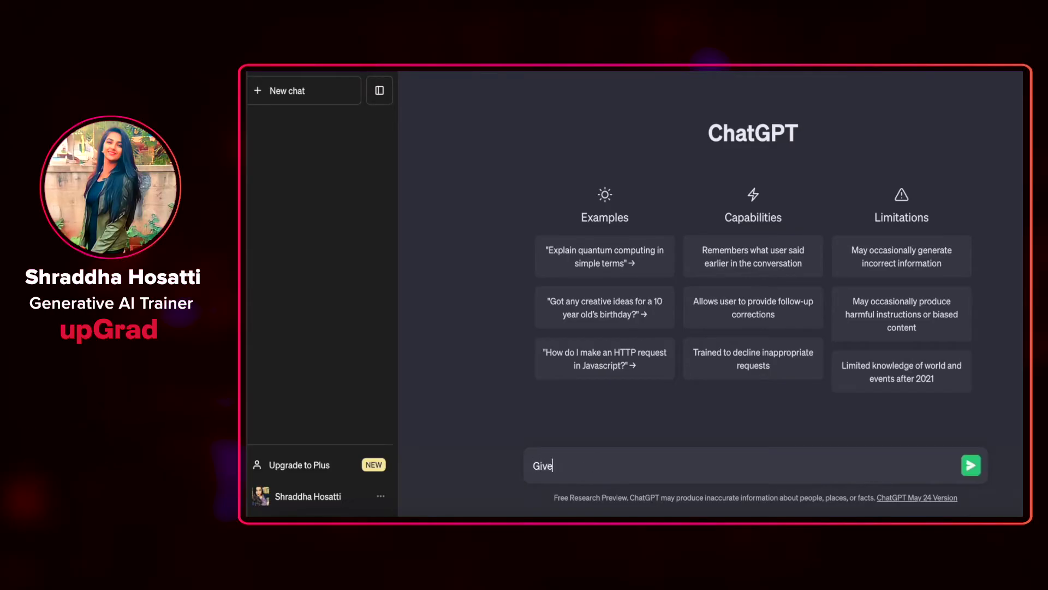
pyautogui.write(' me a detailed study p')
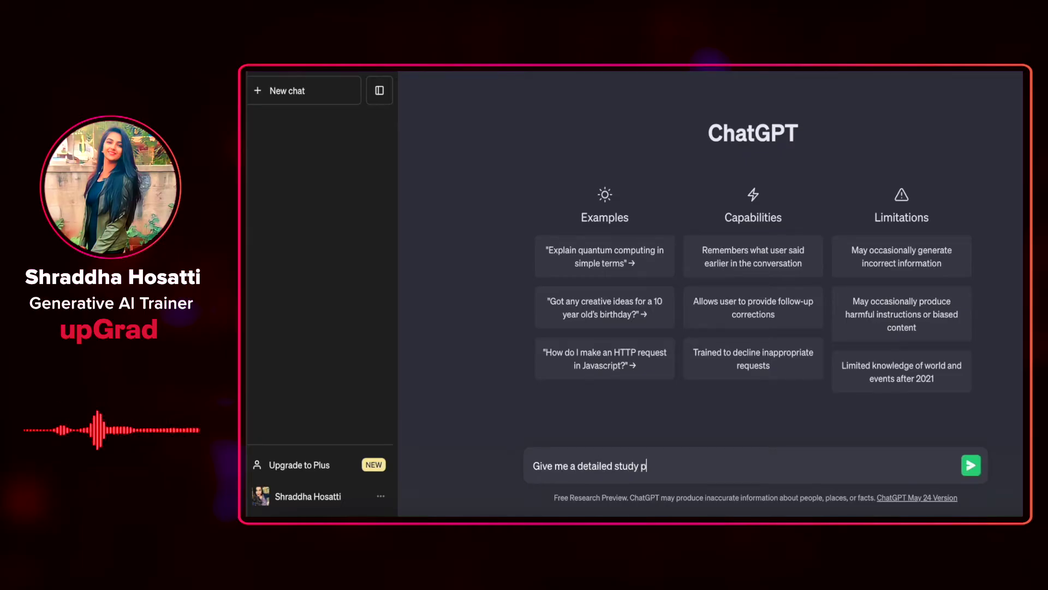
pyautogui.write('lan to learn')
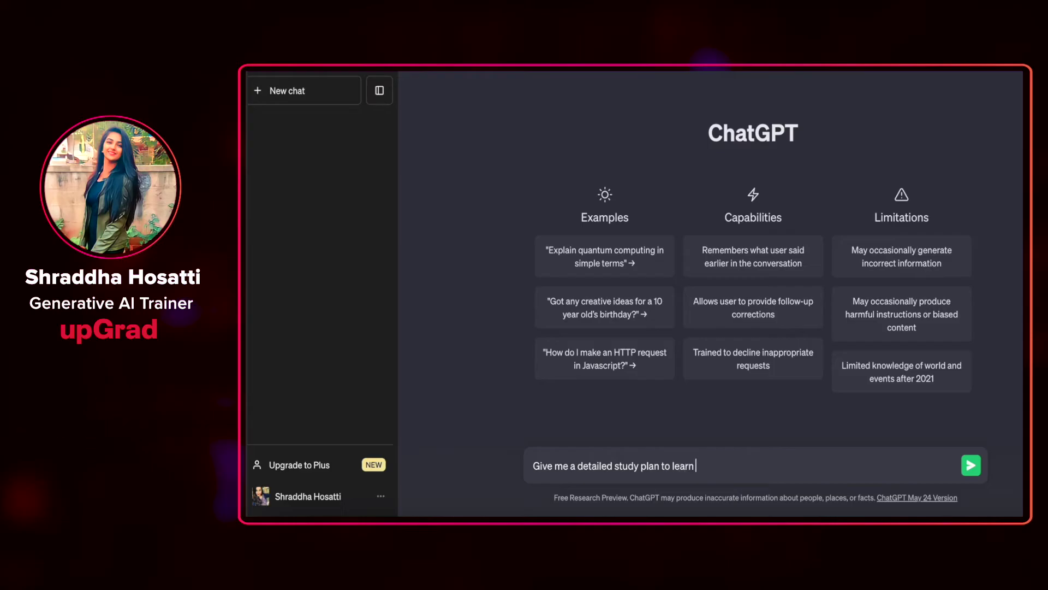
pyautogui.write(' JavaScript from scra')
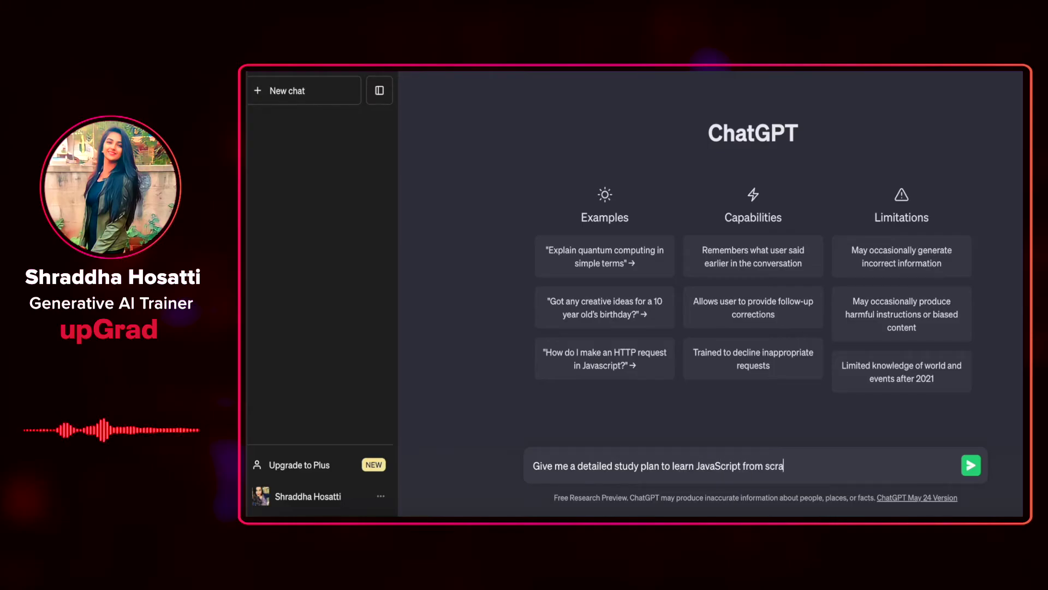
pyautogui.write('tch for fronte')
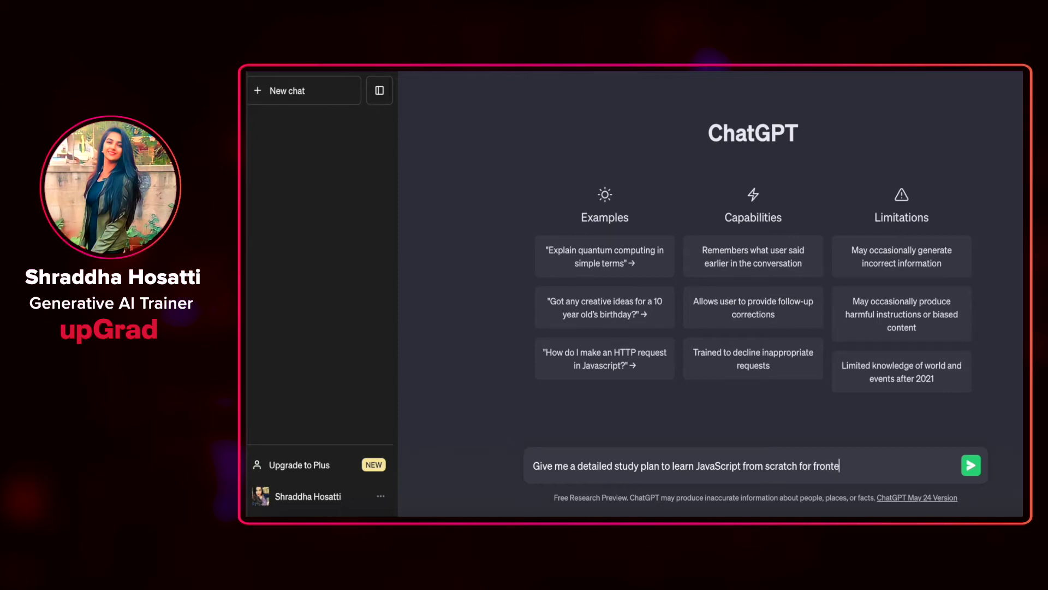
pyautogui.write('nd development')
pyautogui.press('Return')
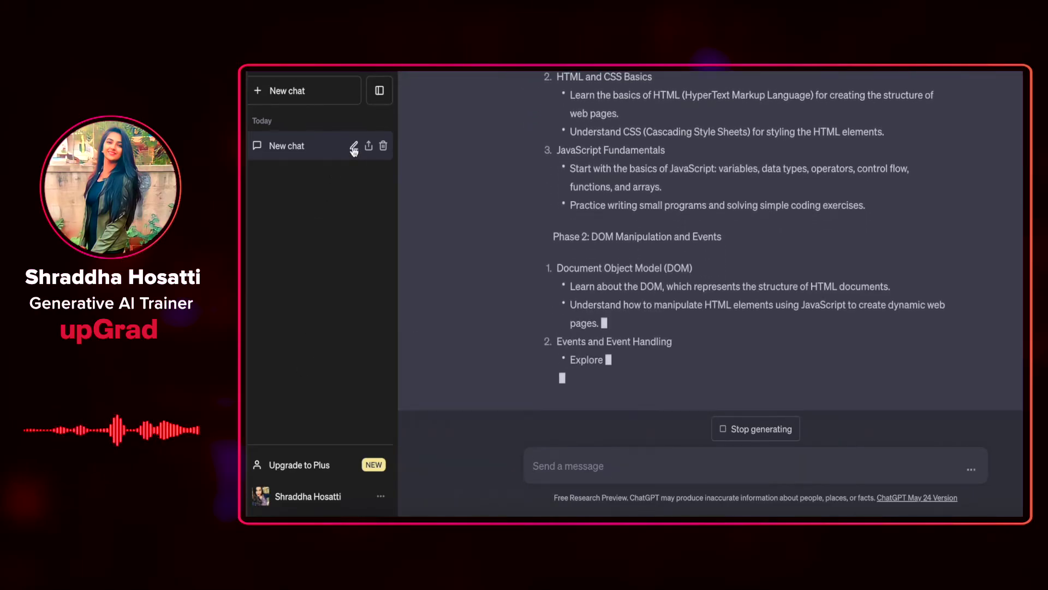
# Rename the New chat conversation in the sidebar to 'Study plan for JavaScript'
pyautogui.click(354, 146)
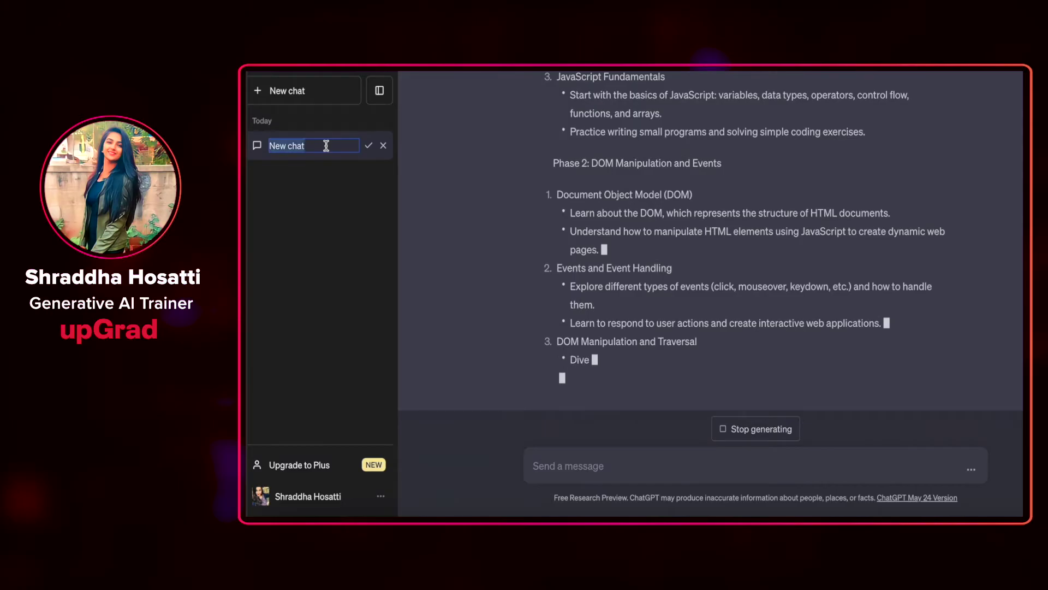
pyautogui.write('Study plan')
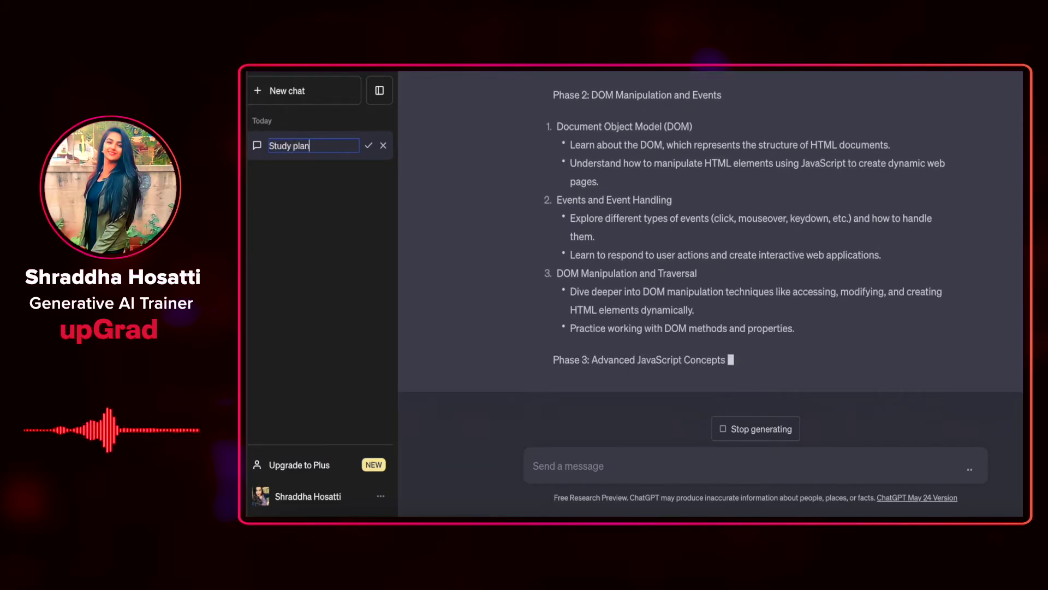
pyautogui.write(' for JavaS')
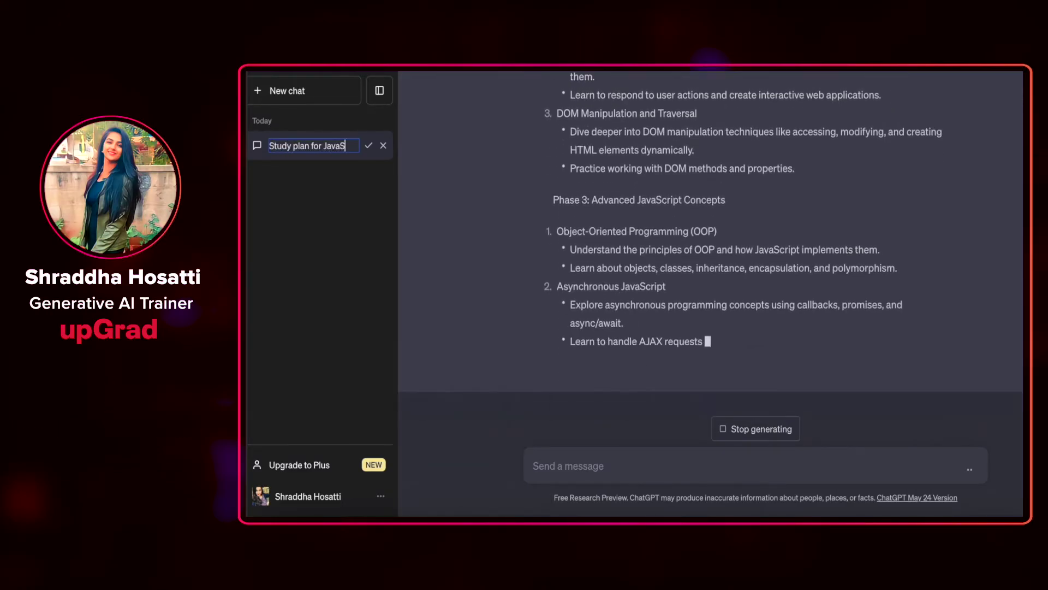
pyautogui.write('cript')
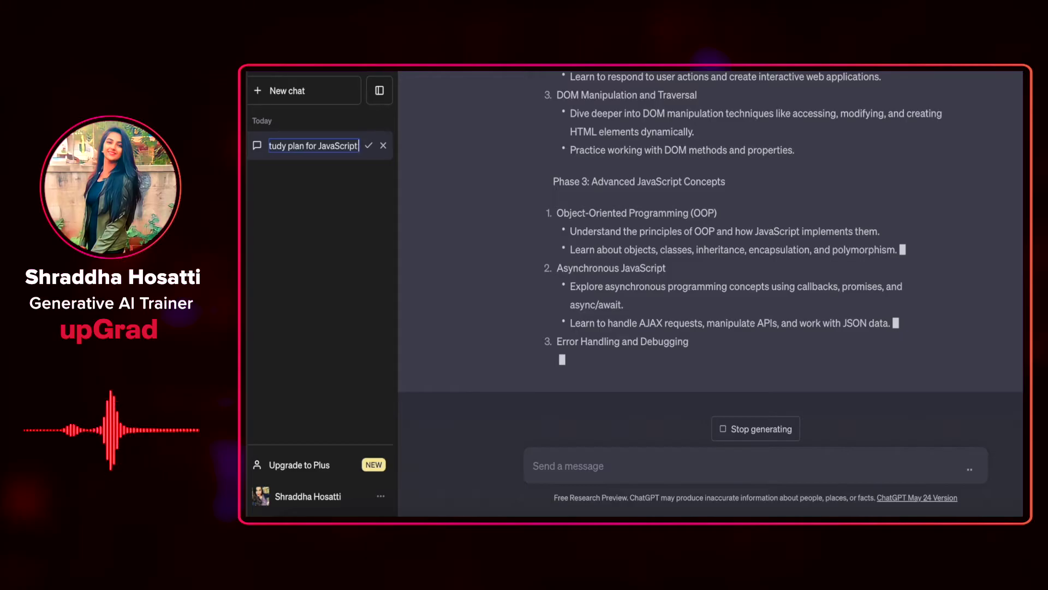
pyautogui.click(369, 145)
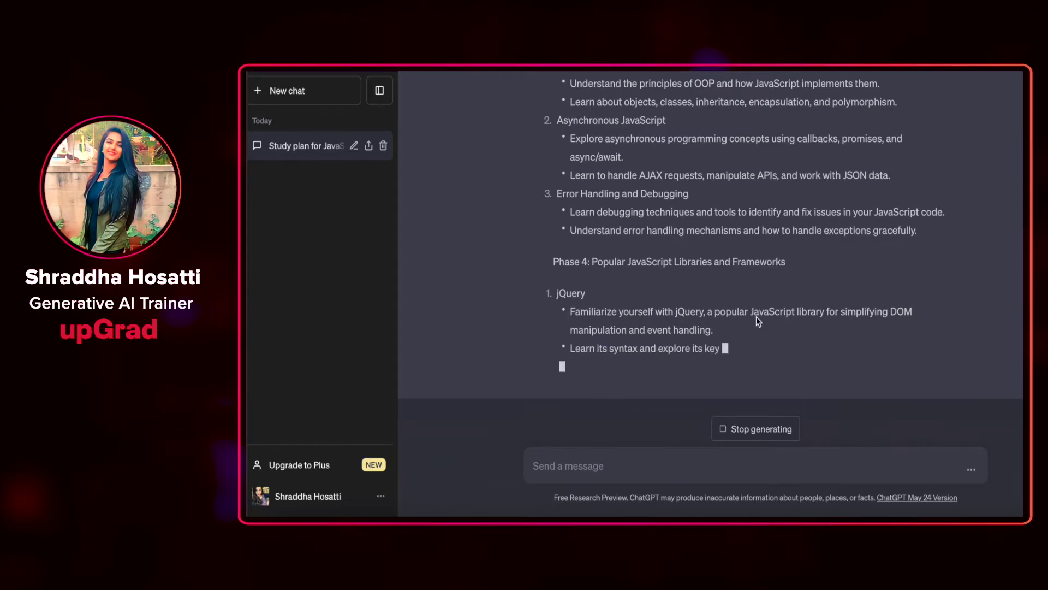
# Scroll through Phases 1–5 of the finished study plan down to its closing good-luck paragraph
pyautogui.scroll(15, 756, 317)
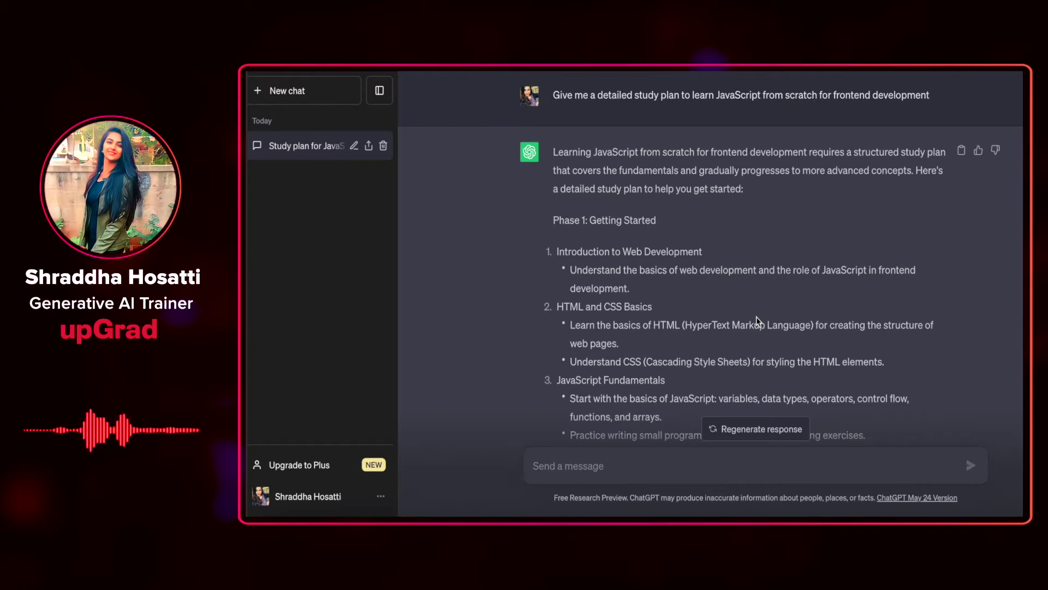
pyautogui.scroll(-2, 756, 320)
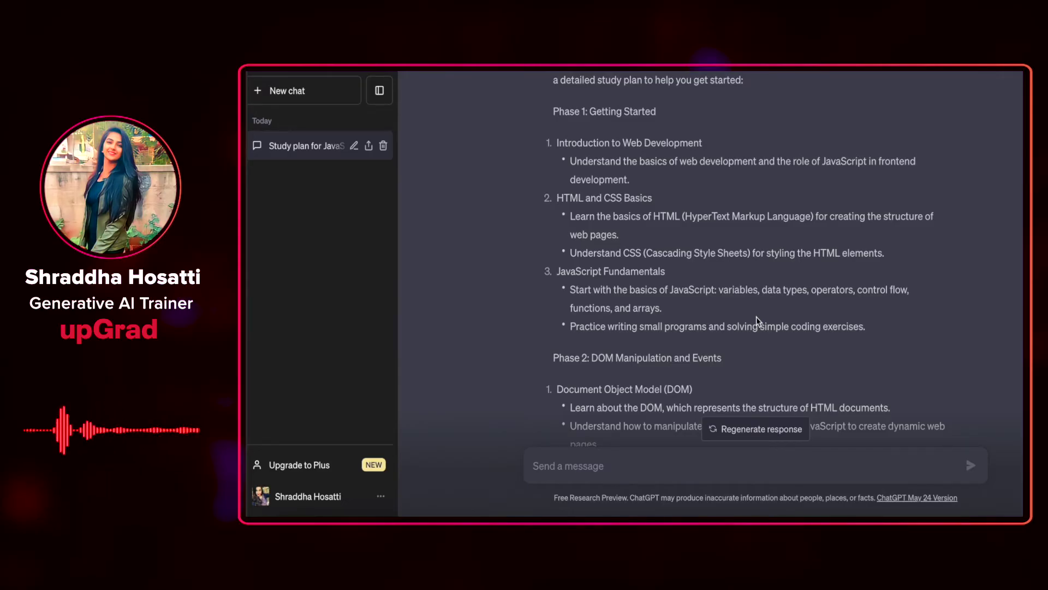
pyautogui.scroll(-2, 757, 319)
pyautogui.scroll(-3, 758, 321)
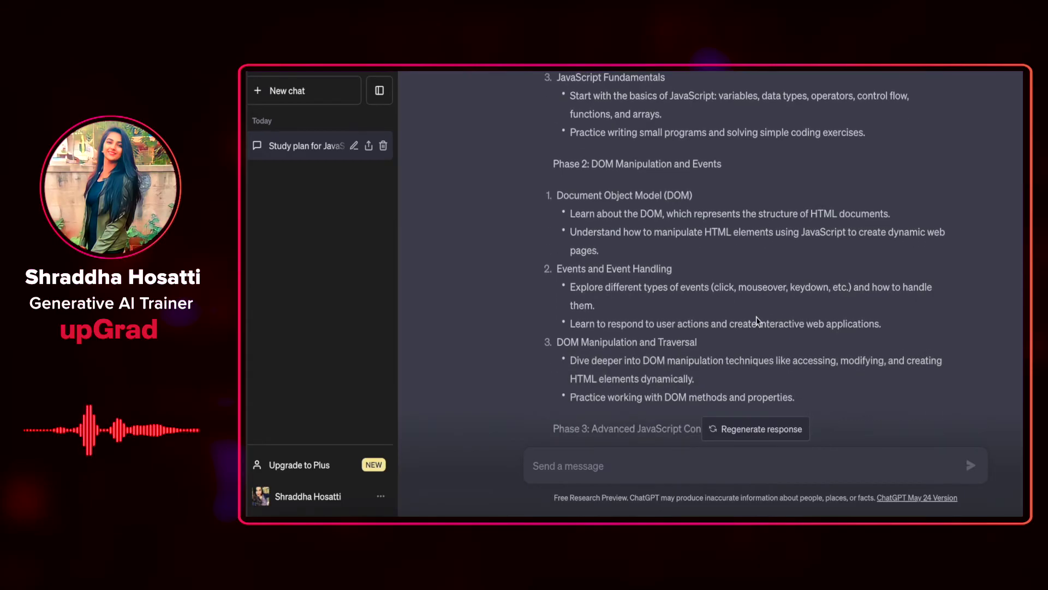
pyautogui.scroll(-4, 758, 321)
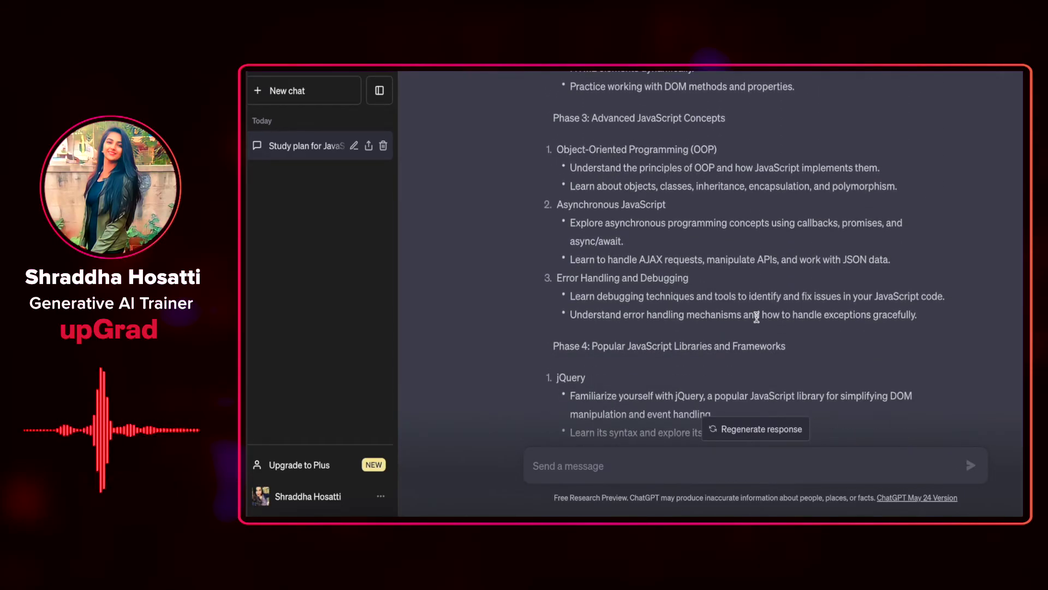
pyautogui.scroll(-3, 757, 317)
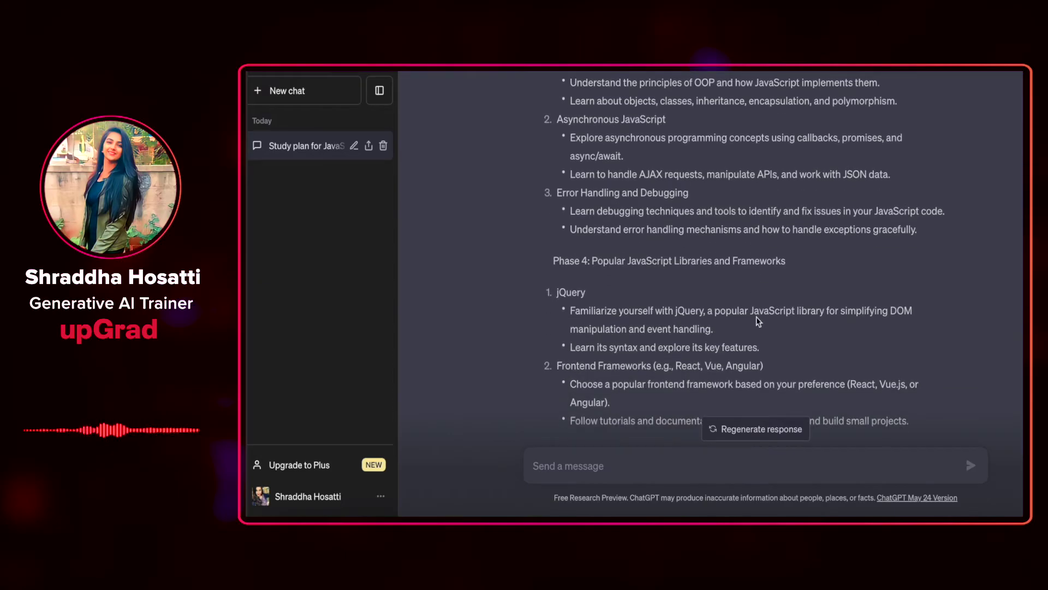
pyautogui.scroll(-1, 757, 318)
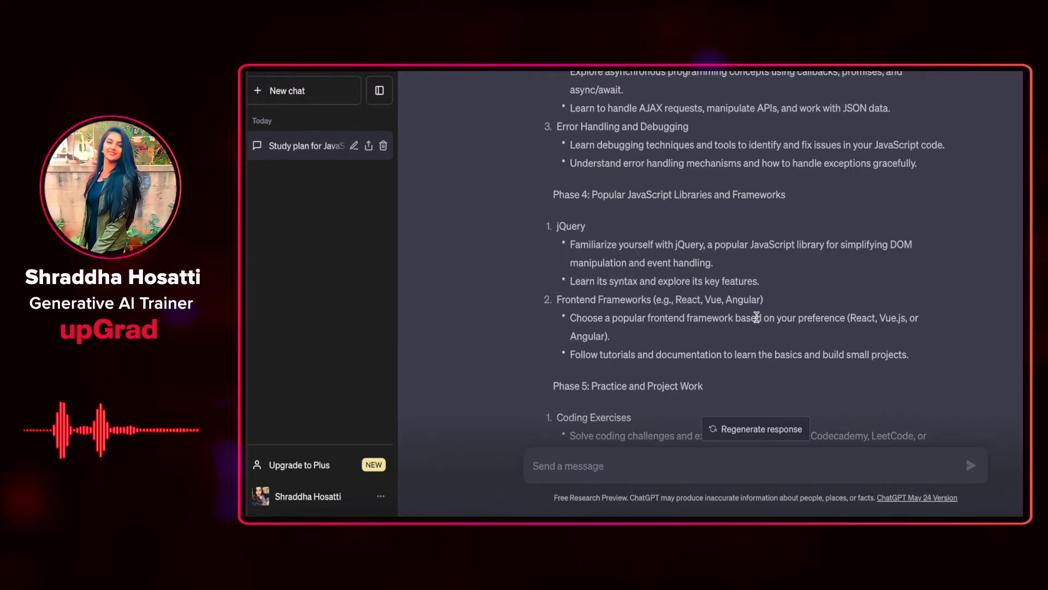
pyautogui.scroll(-5, 756, 317)
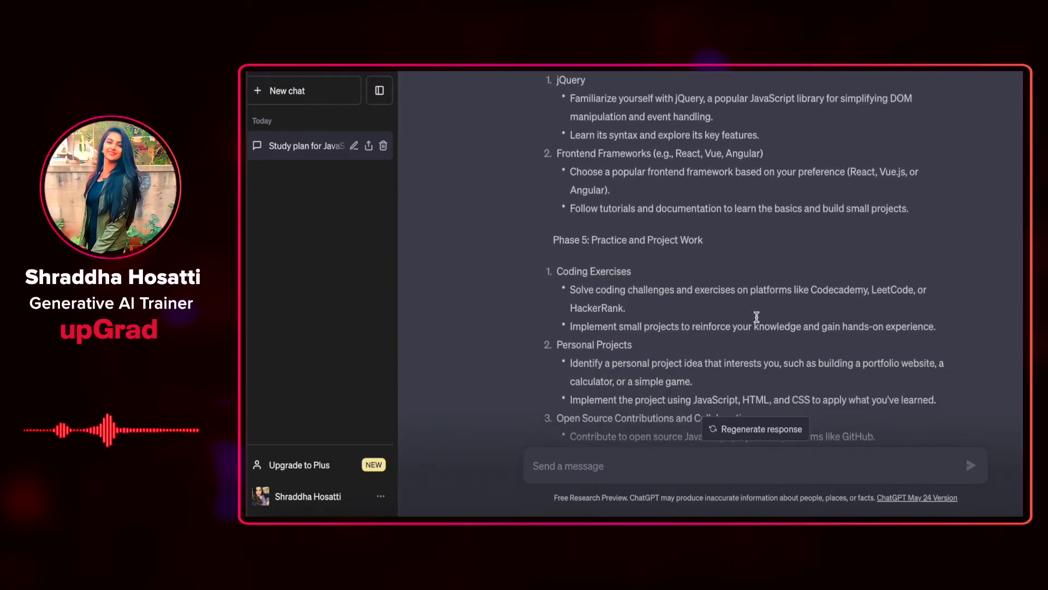
pyautogui.scroll(-1, 758, 321)
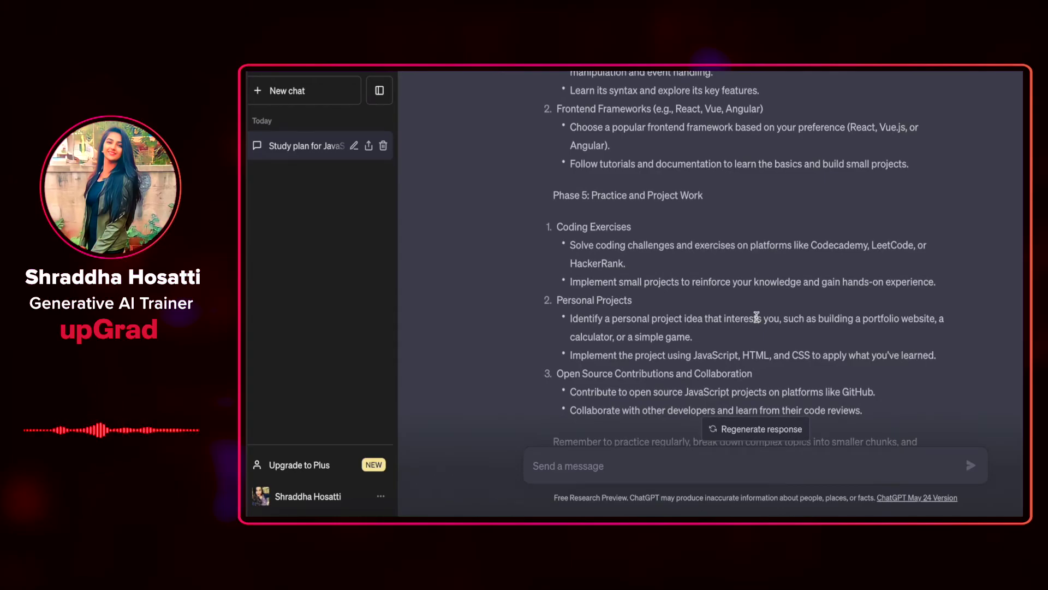
pyautogui.scroll(-2, 757, 317)
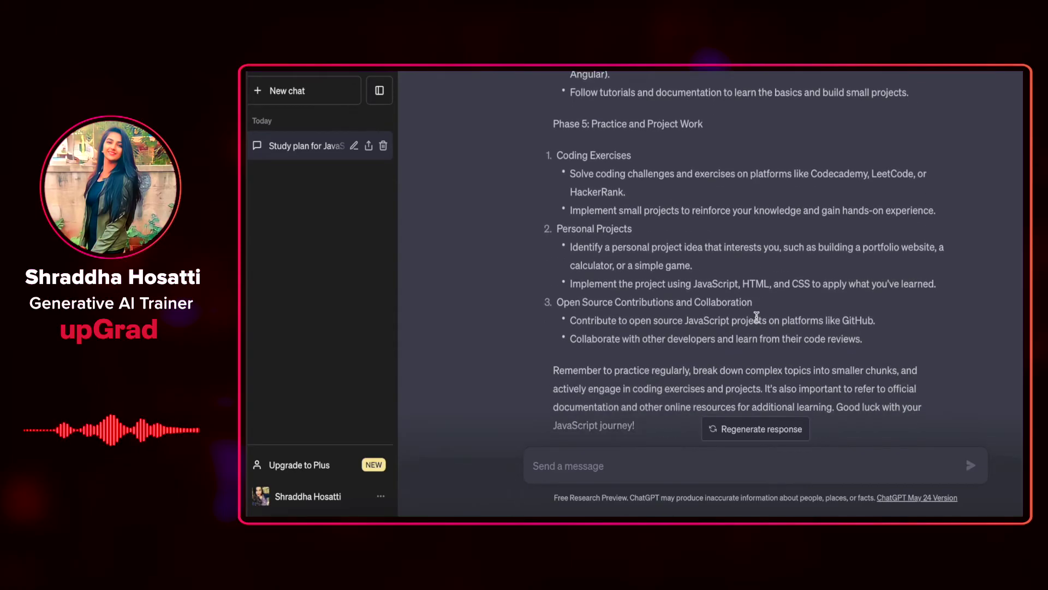
pyautogui.scroll(-2, 757, 316)
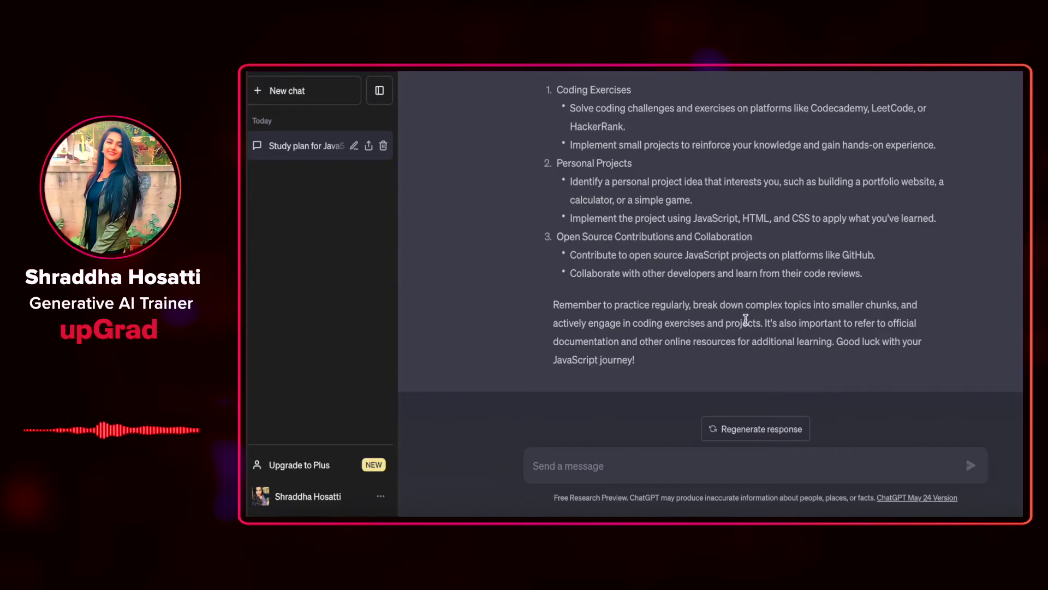
# Draft a request for a frontend JavaScript study plan with resources and a timeline, fixing the 'resources' typo
pyautogui.click(587, 471)
pyautogui.write('GIve me')
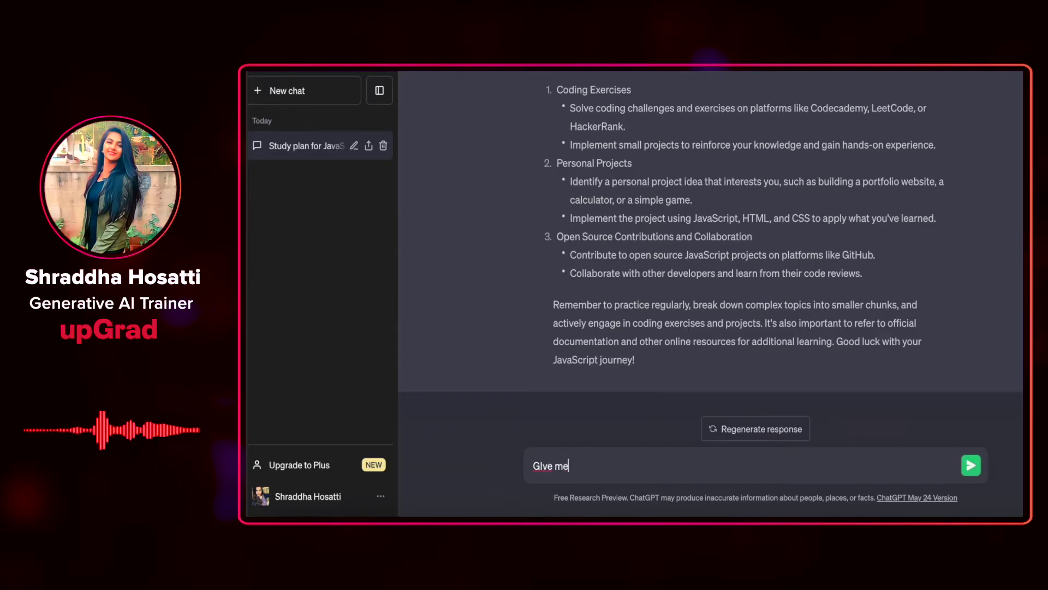
pyautogui.write(' a study pla')
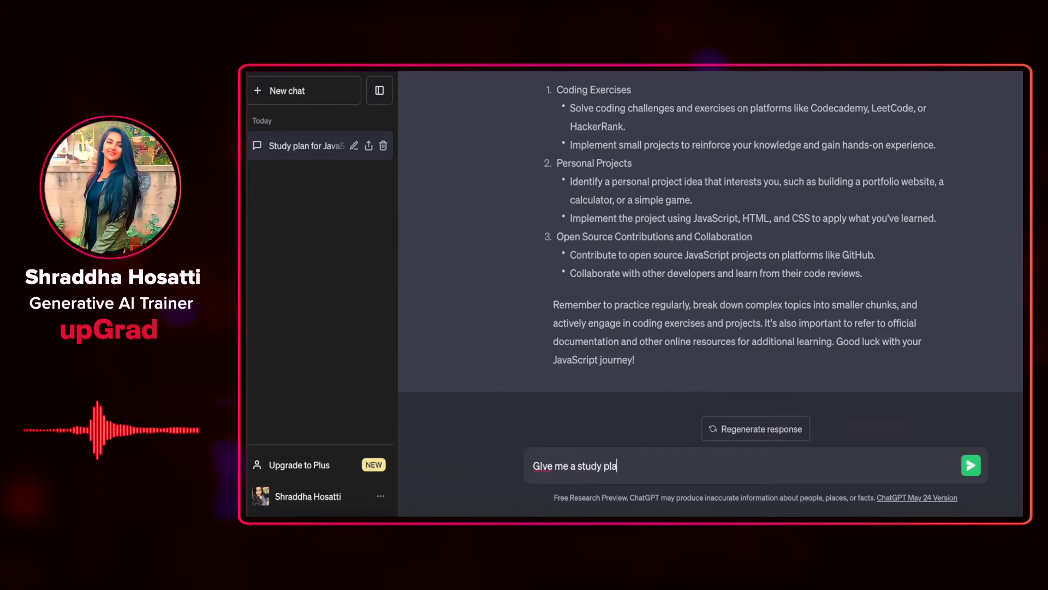
pyautogui.write('n to learn J')
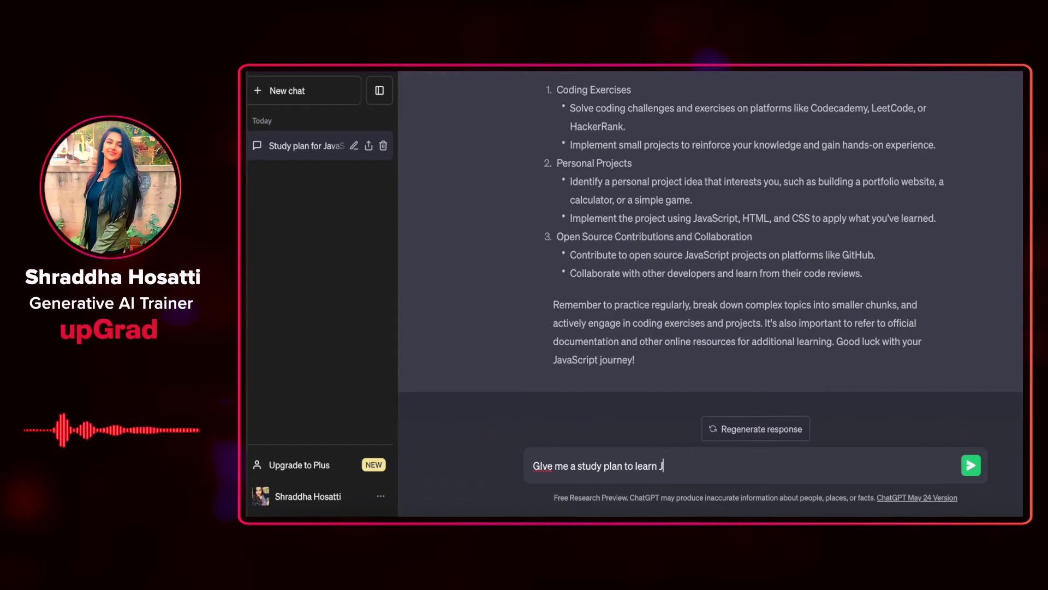
pyautogui.write('avaScript')
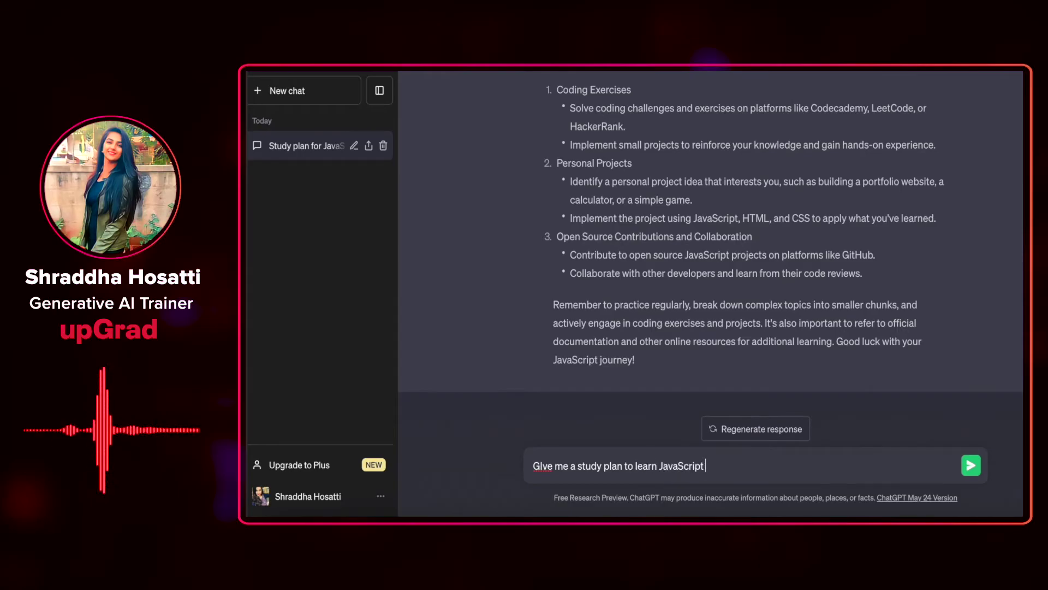
pyautogui.write(' for frontend')
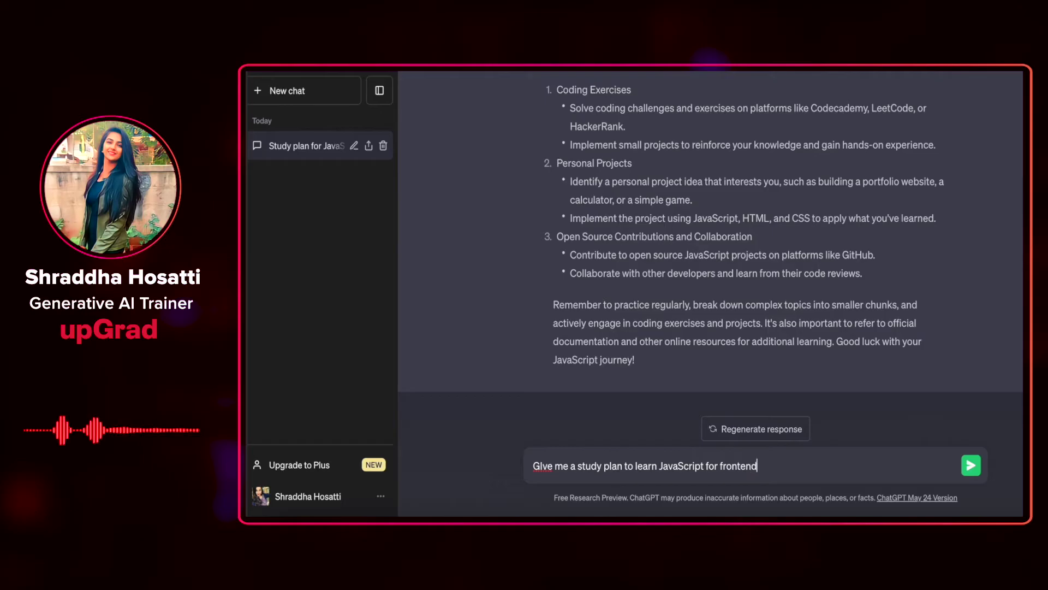
pyautogui.write(' development')
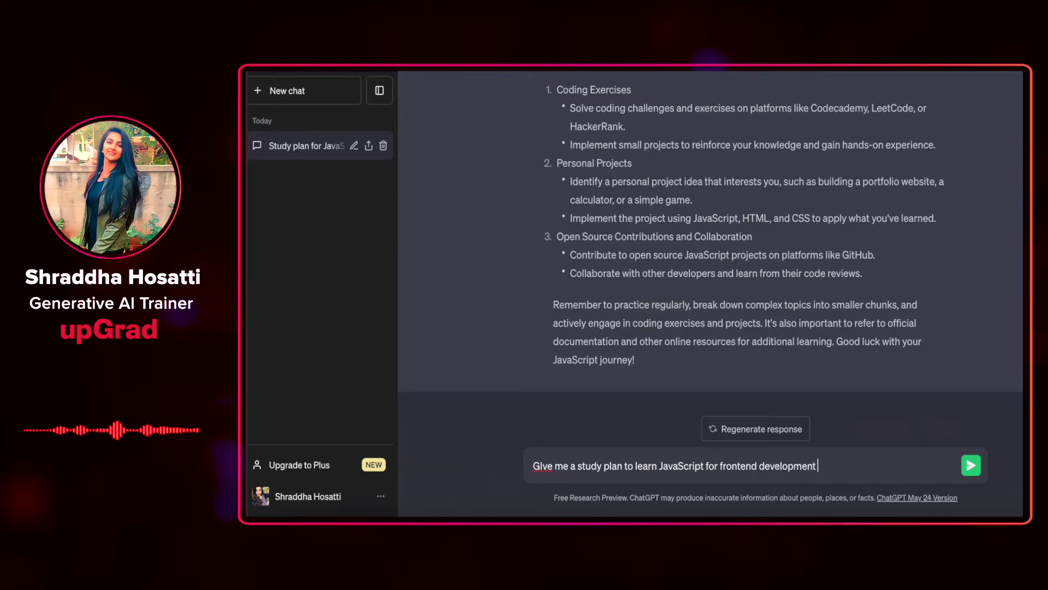
pyautogui.write(' with resoucr')
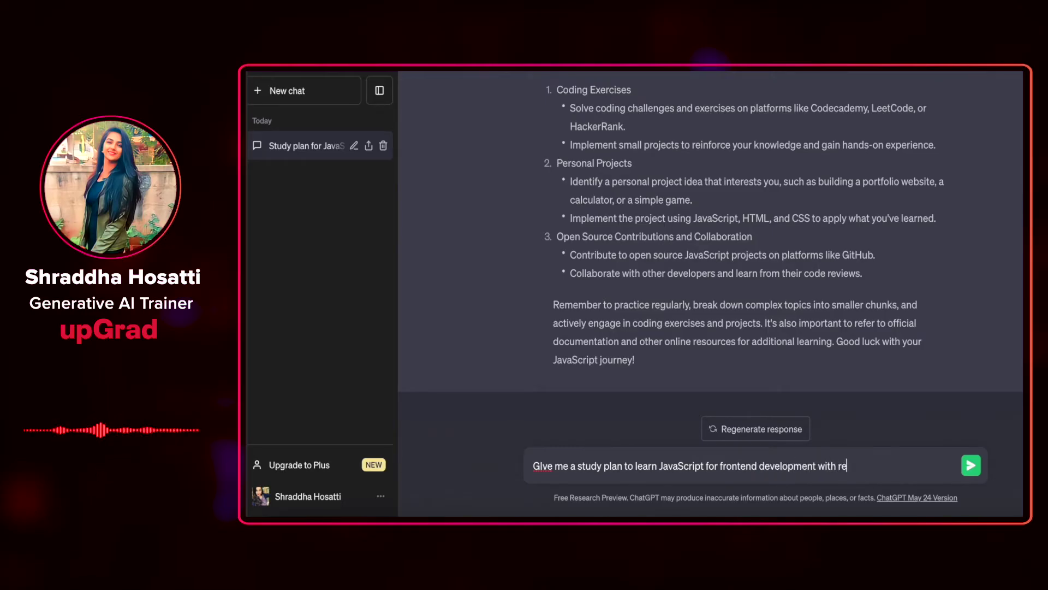
pyautogui.press('BackSpace')
pyautogui.press('BackSpace')
pyautogui.write('rce')
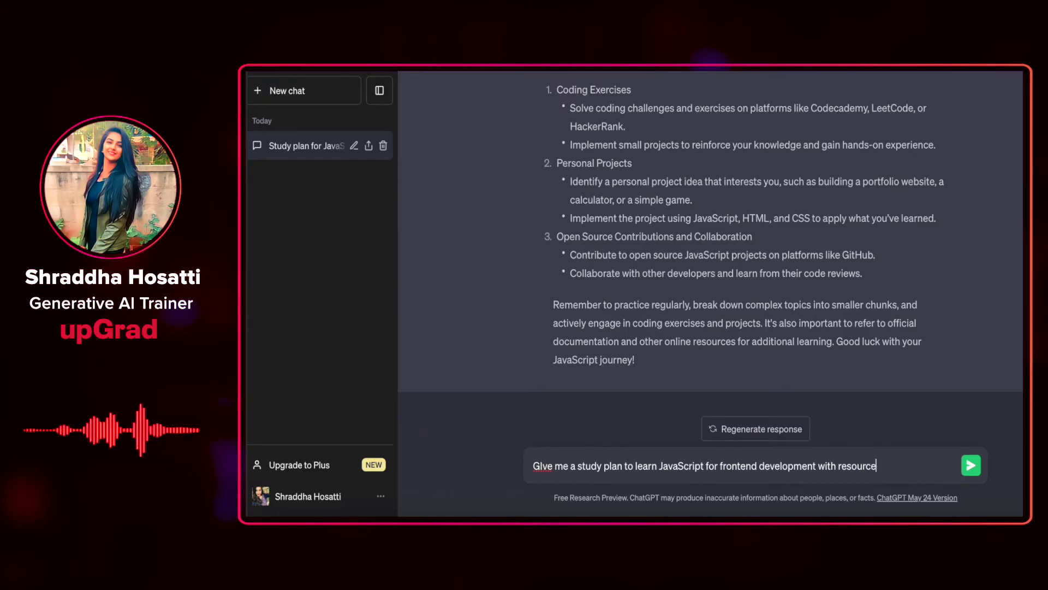
pyautogui.write('s and a timeline')
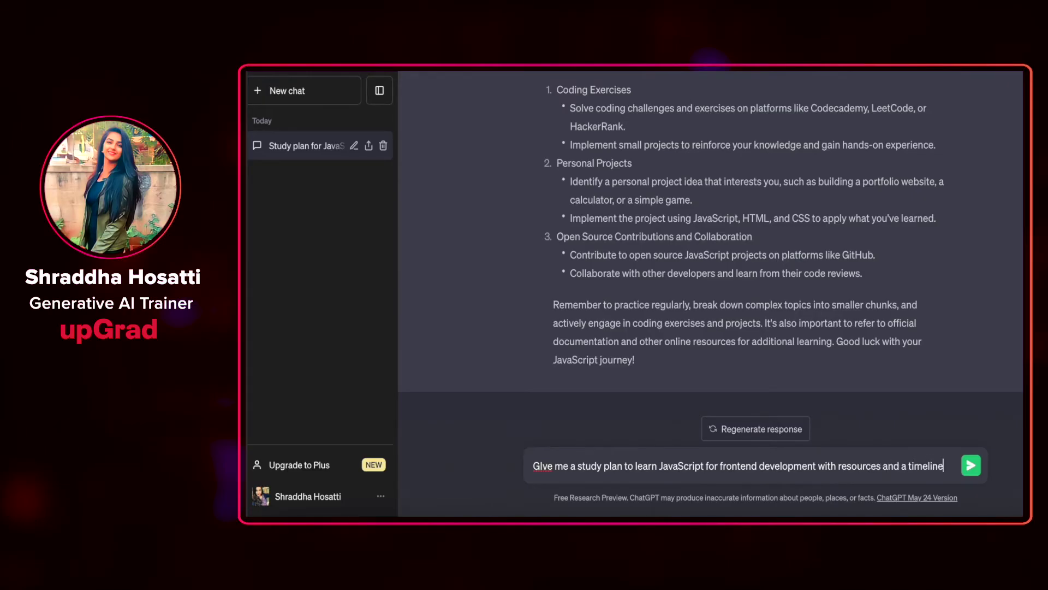
# Send the resources-and-timeline request and scroll through the five-phase plan with week estimates and links
pyautogui.press('Return')
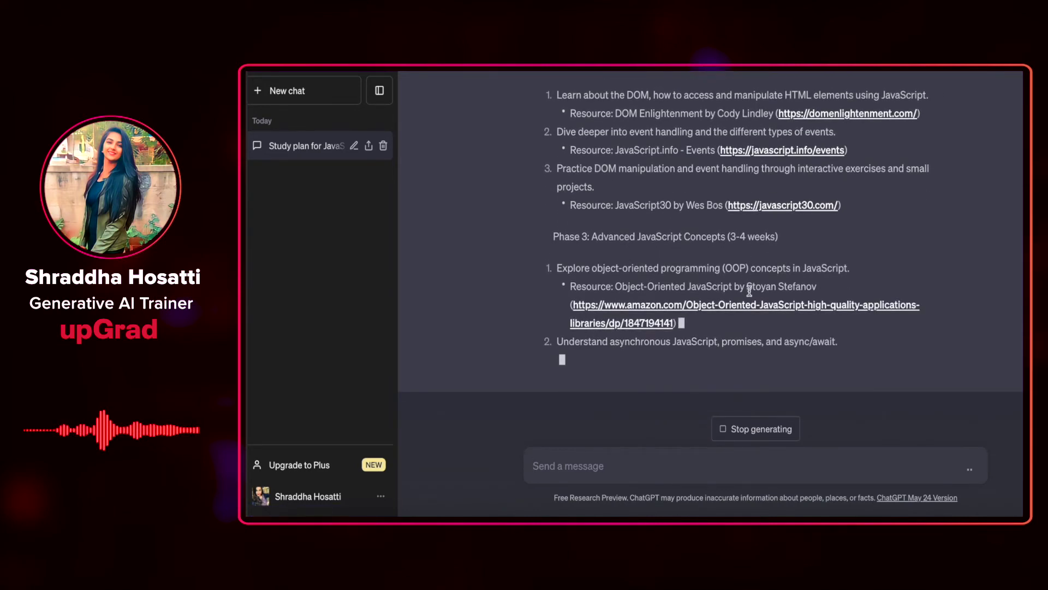
pyautogui.scroll(7, 751, 295)
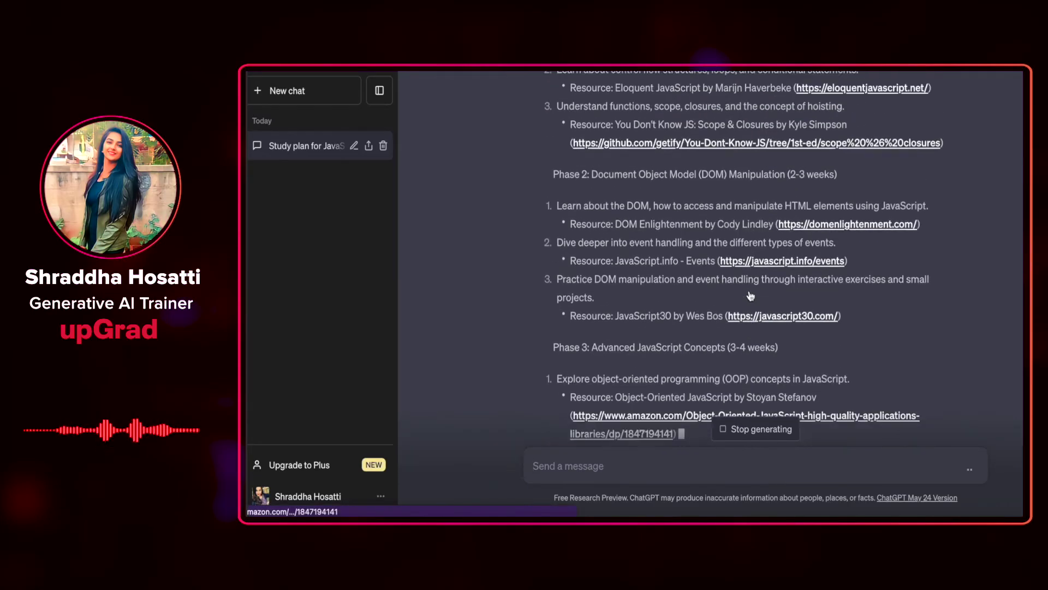
pyautogui.scroll(-2, 751, 295)
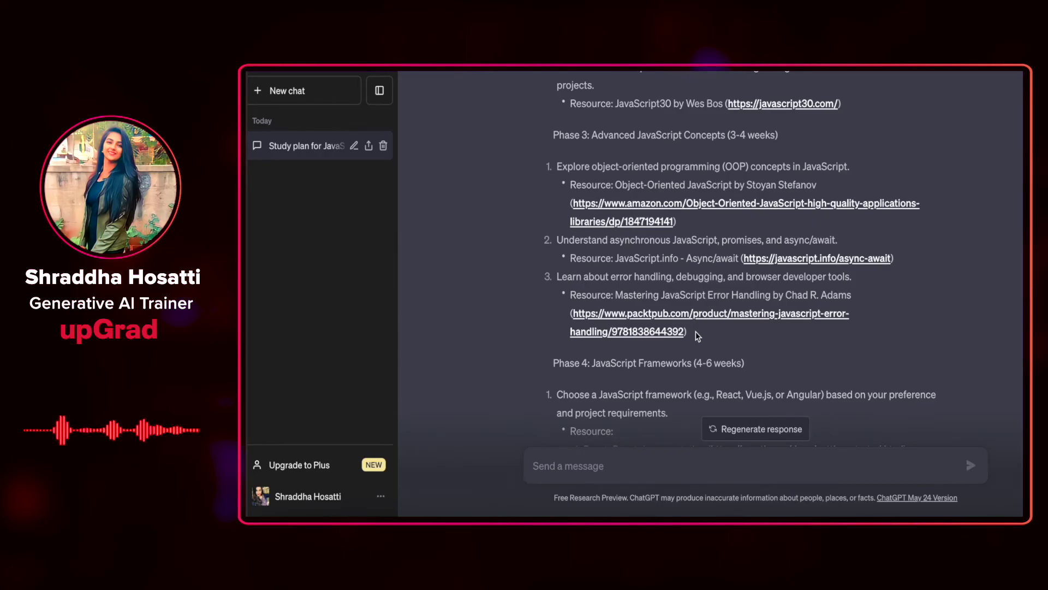
pyautogui.scroll(-4, 696, 332)
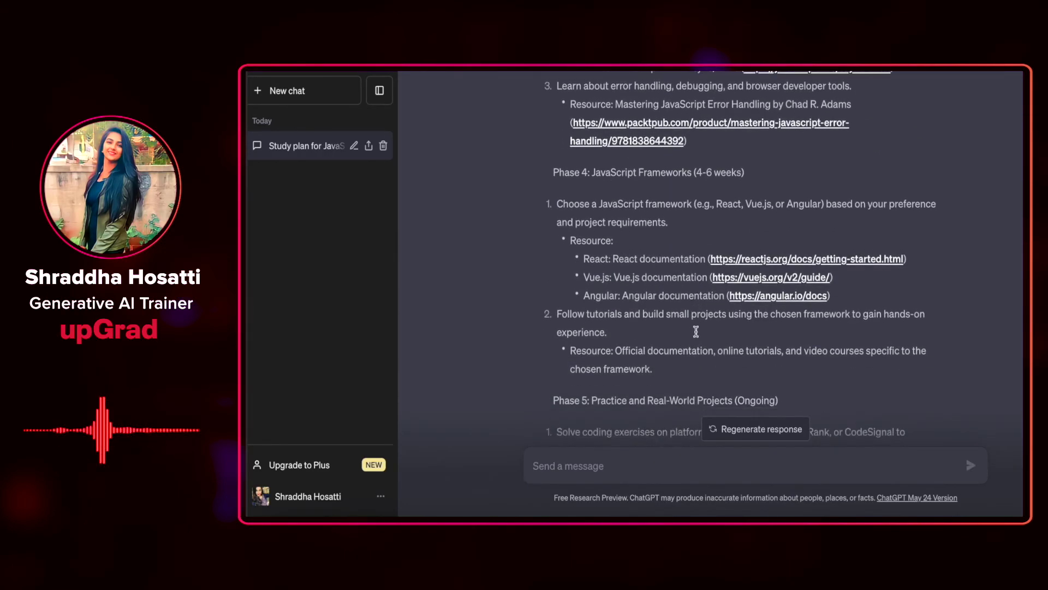
pyautogui.scroll(-4, 695, 332)
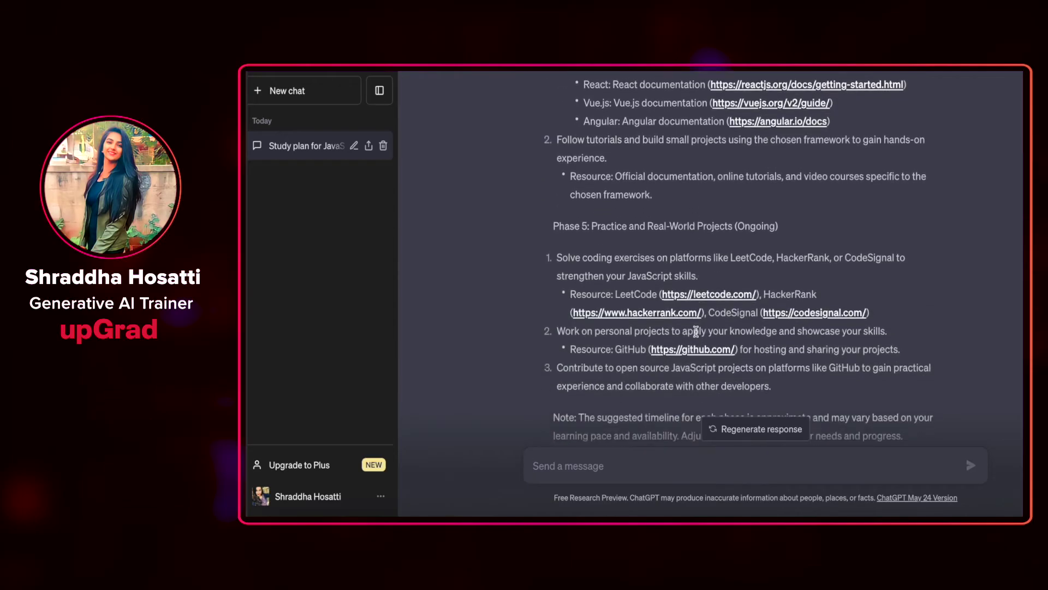
pyautogui.scroll(-3, 696, 332)
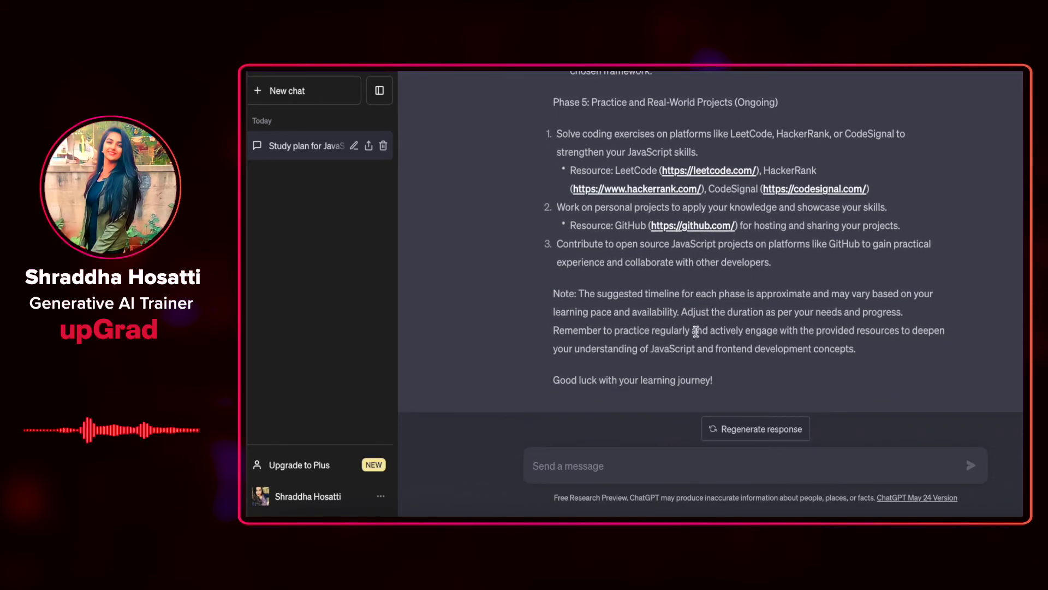
pyautogui.scroll(-1, 695, 332)
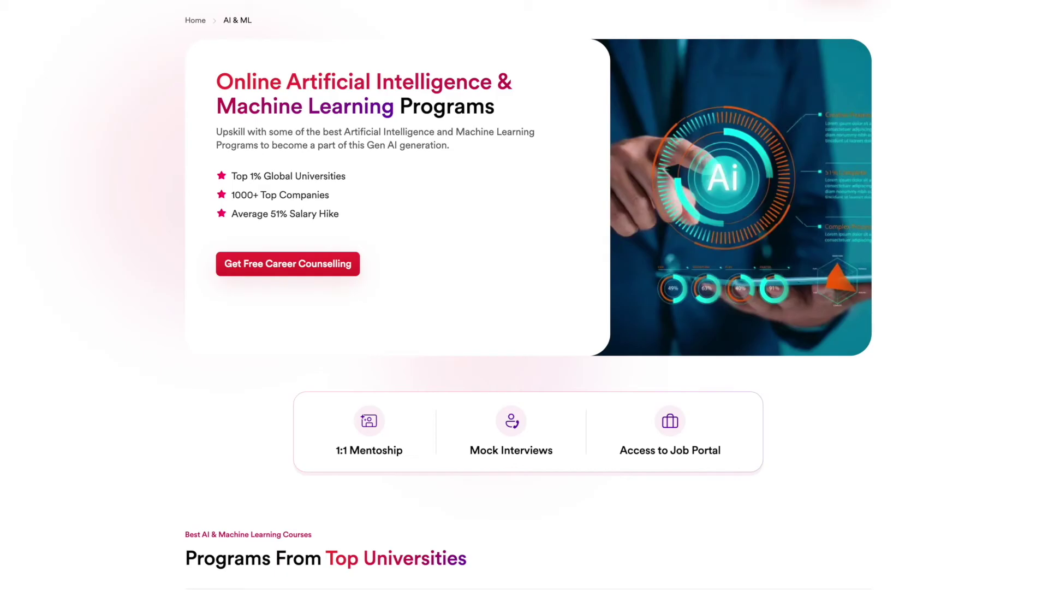
pyautogui.scroll(-4, 529, 294)
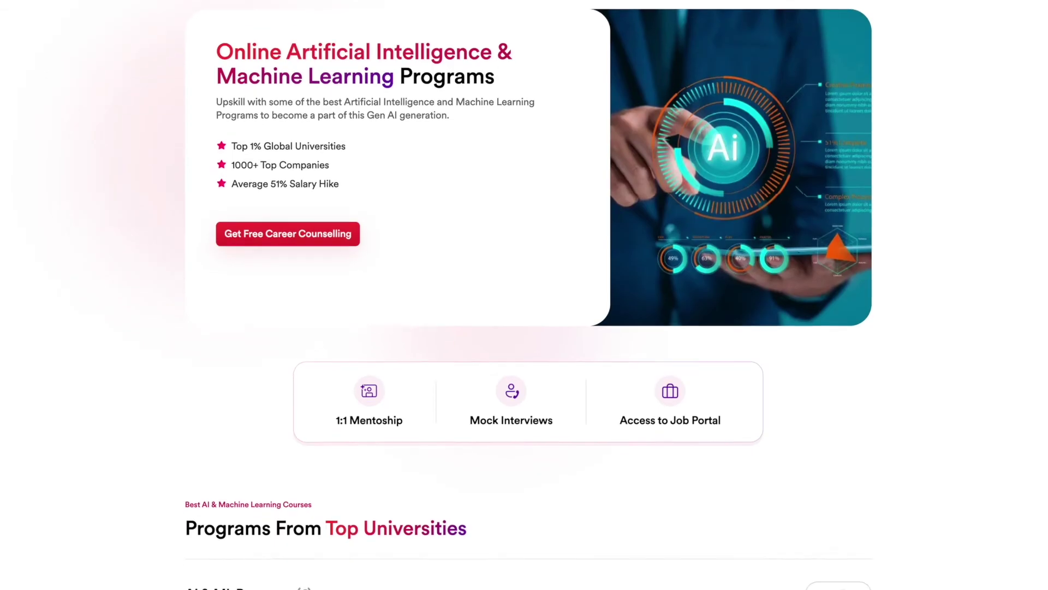
pyautogui.scroll(-4, 529, 295)
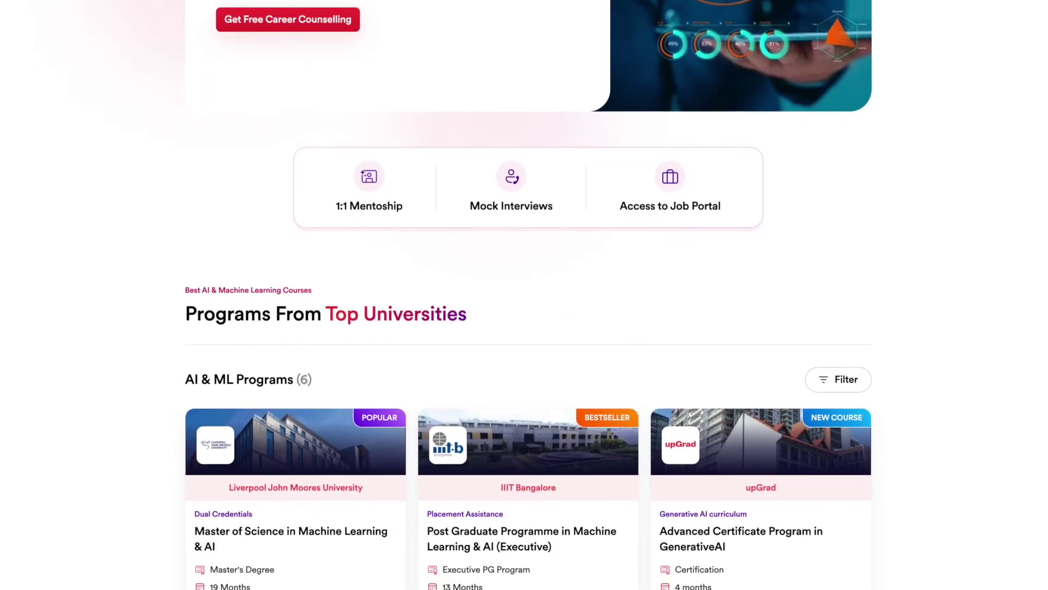
pyautogui.scroll(-6, 529, 294)
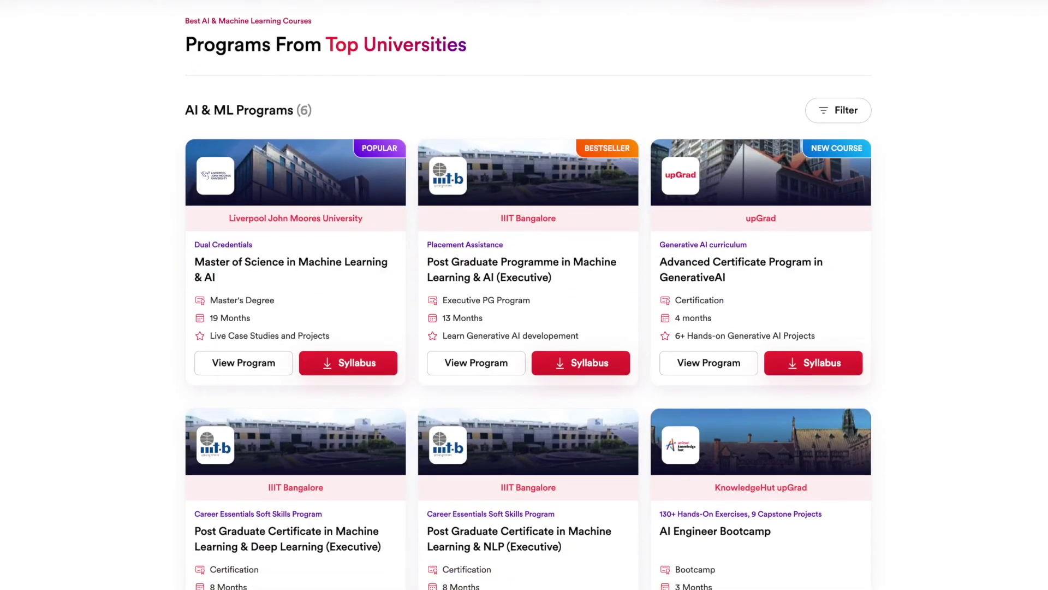
pyautogui.scroll(-5, 529, 295)
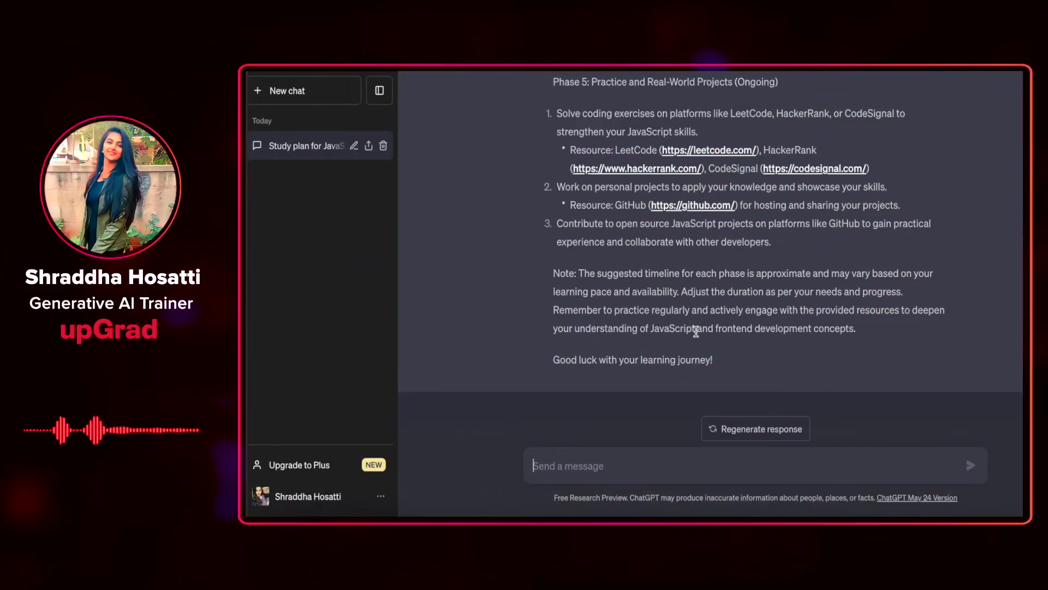
# Paste the prepared tutor prompt for a video-based 10-12 hours-a-week plan, add a closing quote, and send
pyautogui.click(635, 464)
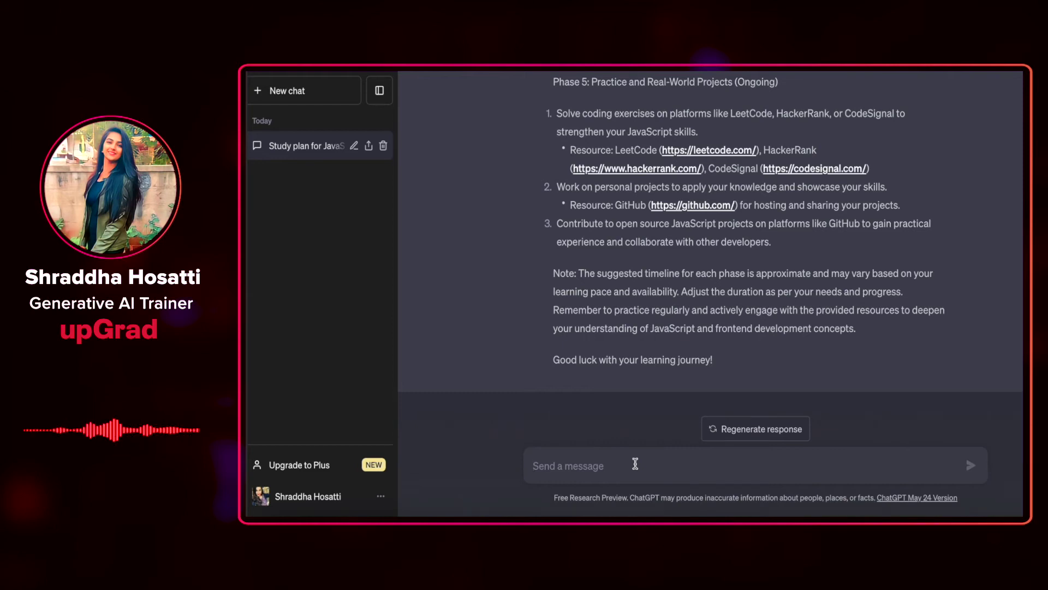
pyautogui.write('Act as a tutor that helps create study plans to help people learn how to code. You will be provided with the goal of the student, the study preferences and their time commitment. You will have to create a study plan according to all these parameters. Only include relevant resource links as time is limited. My first request is "I am a backend developer but I do not know how to decode the frontend. I have very limited knowledge of HTML and CSS. I want to become a frontend developer and I can give only 10-12 hours a week. I would like to have only video resources and links where I can practice code. I want to learn this in JavaScript. Help me create a study plan.')
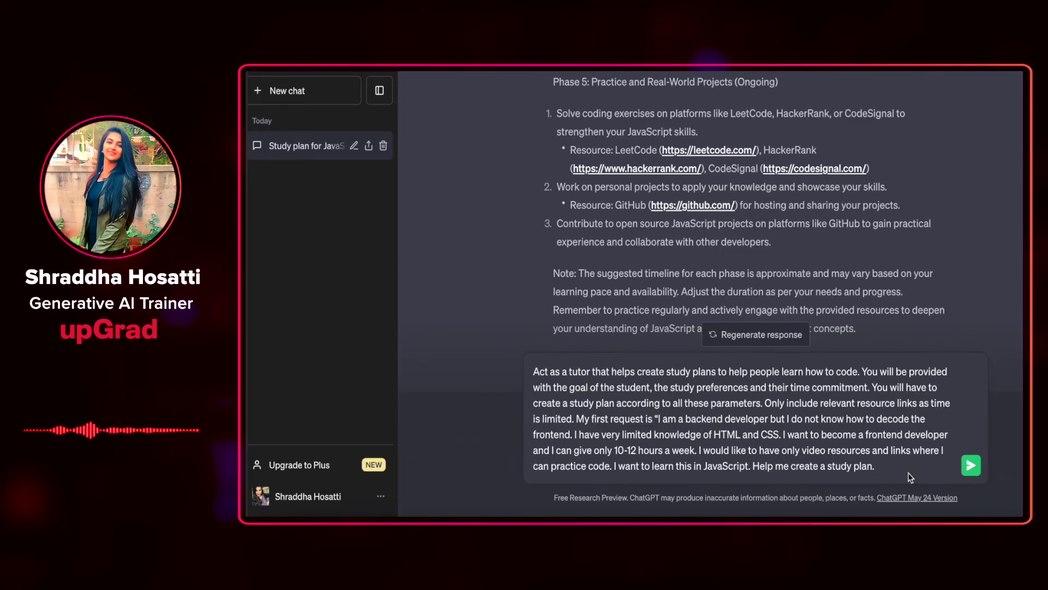
pyautogui.write('"')
pyautogui.press('Return')
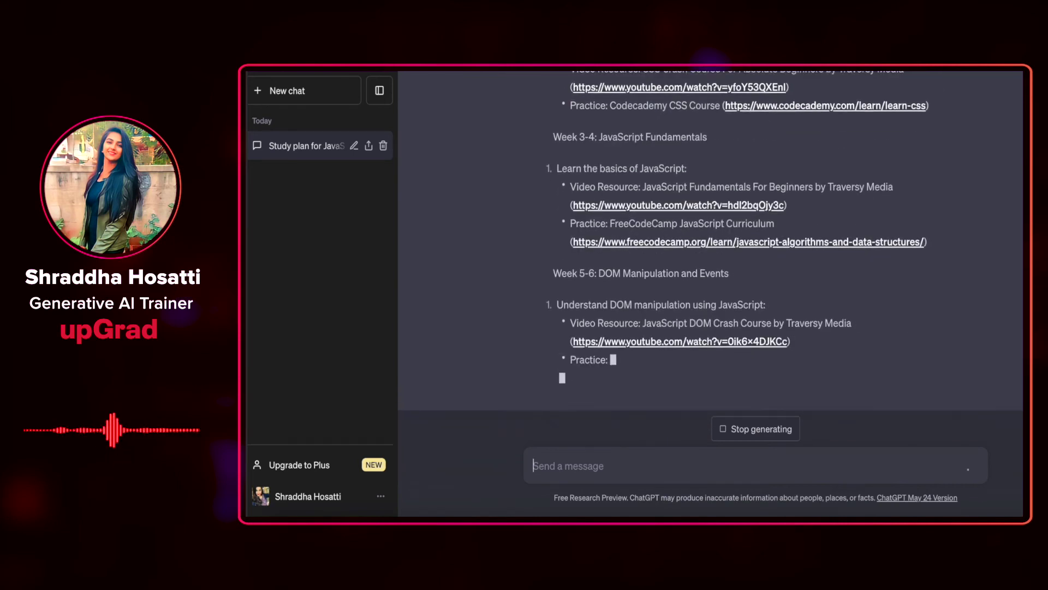
pyautogui.scroll(10, 822, 288)
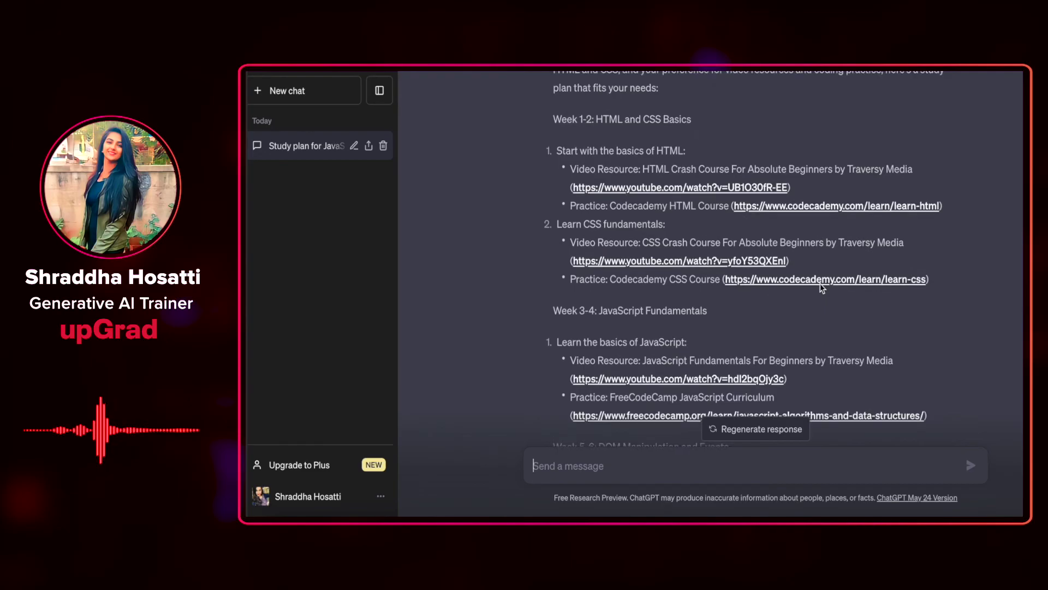
pyautogui.scroll(-2, 822, 288)
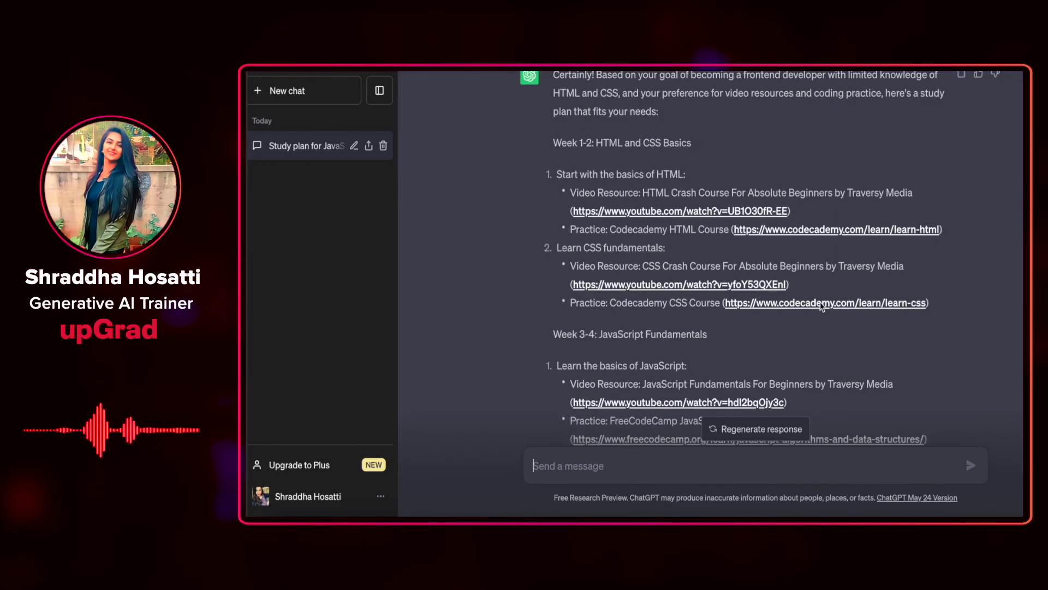
pyautogui.scroll(-1, 820, 331)
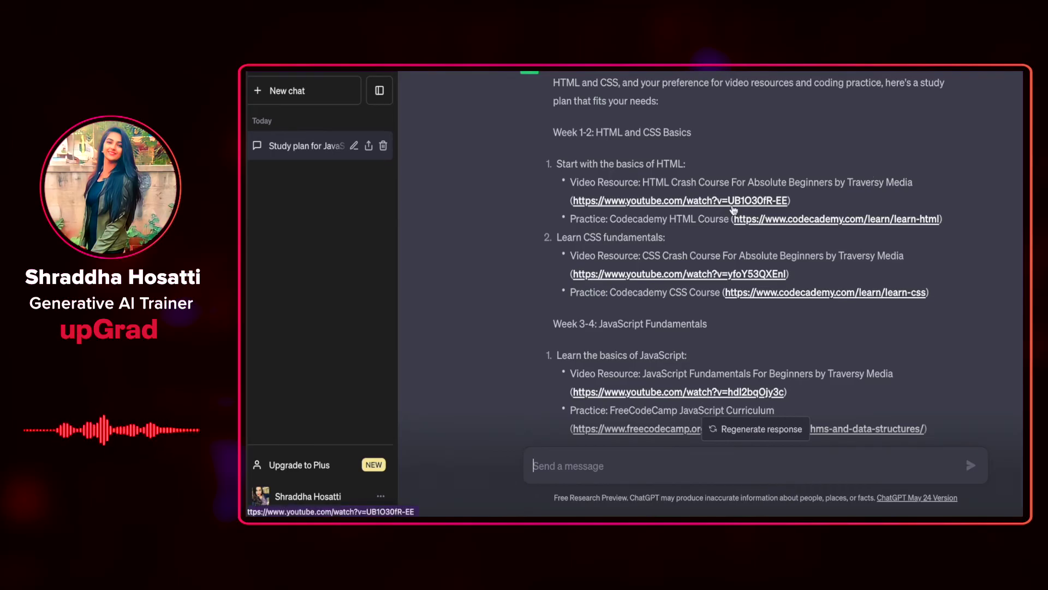
pyautogui.scroll(-2, 737, 251)
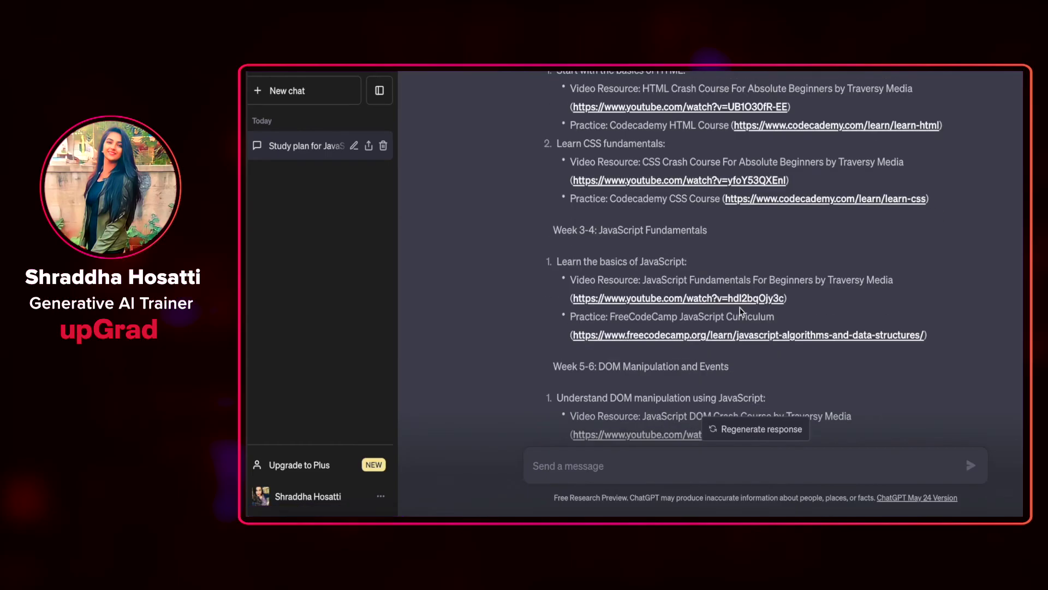
pyautogui.scroll(-1, 741, 312)
pyautogui.scroll(-3, 742, 312)
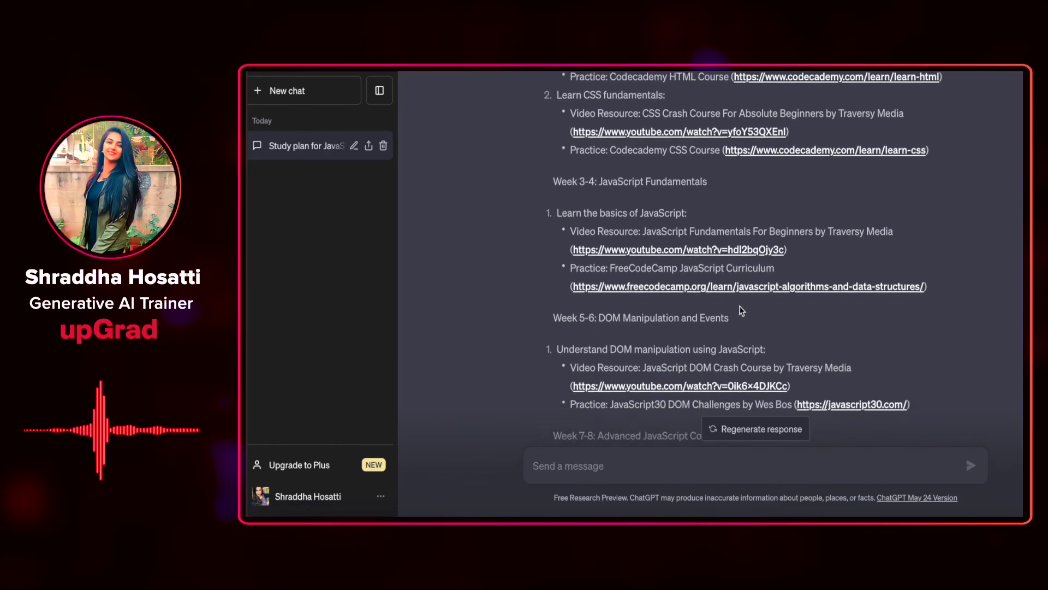
pyautogui.scroll(-2, 742, 310)
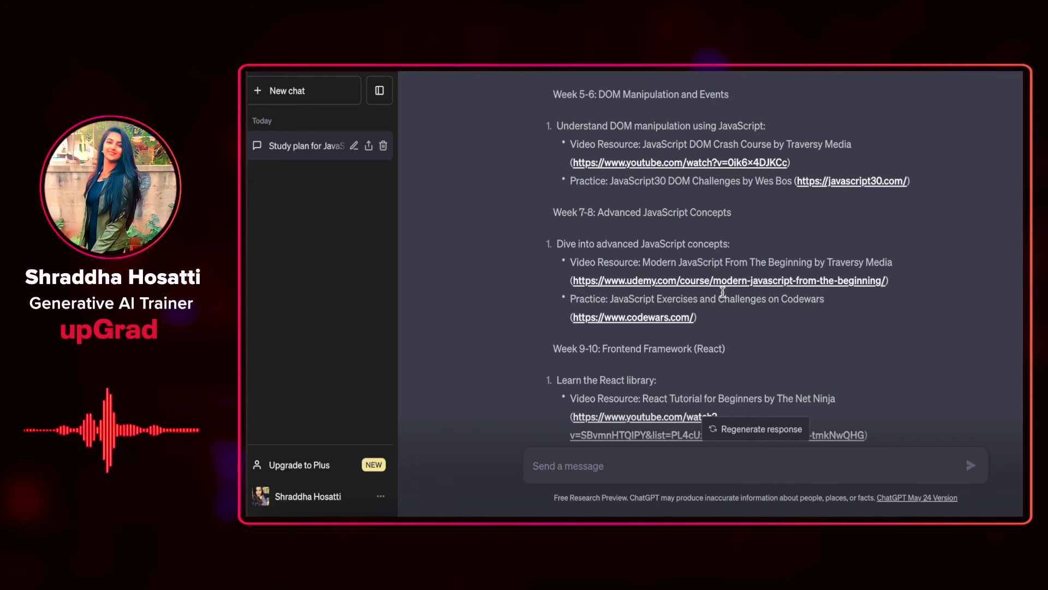
pyautogui.scroll(-1, 722, 292)
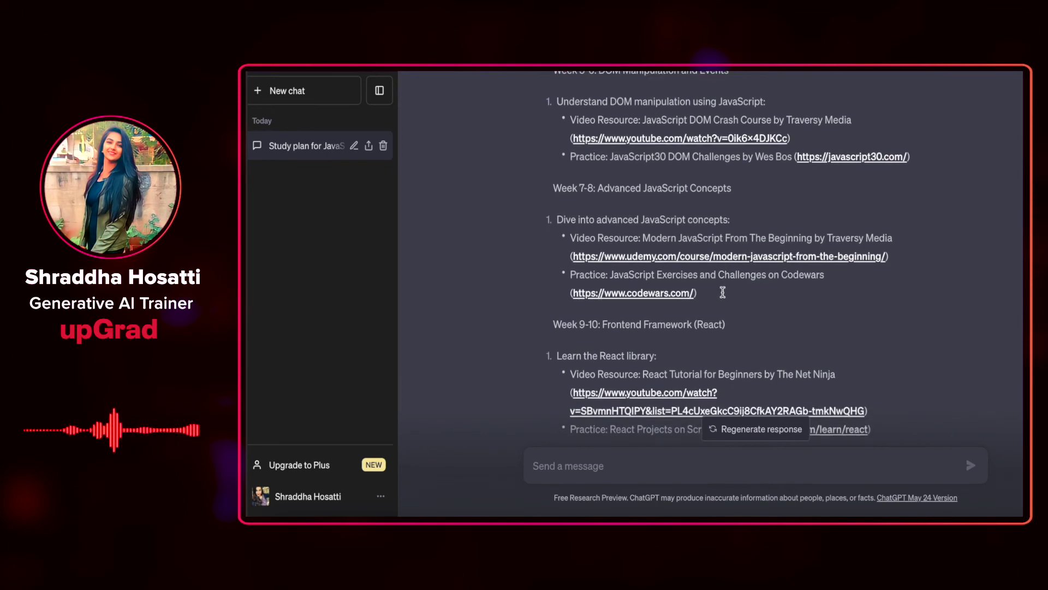
pyautogui.scroll(-2, 723, 290)
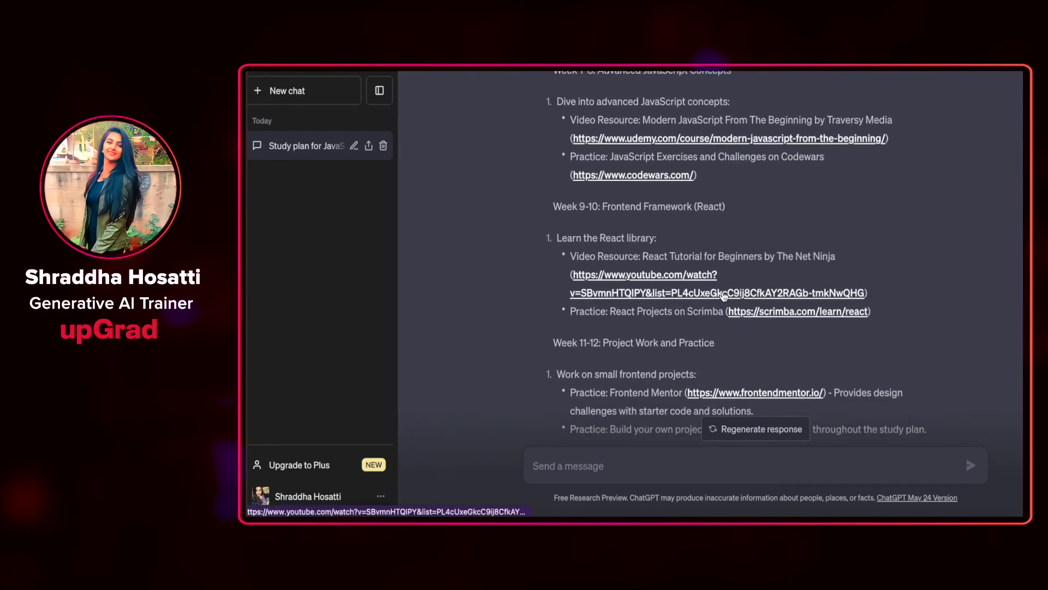
pyautogui.scroll(-2, 724, 296)
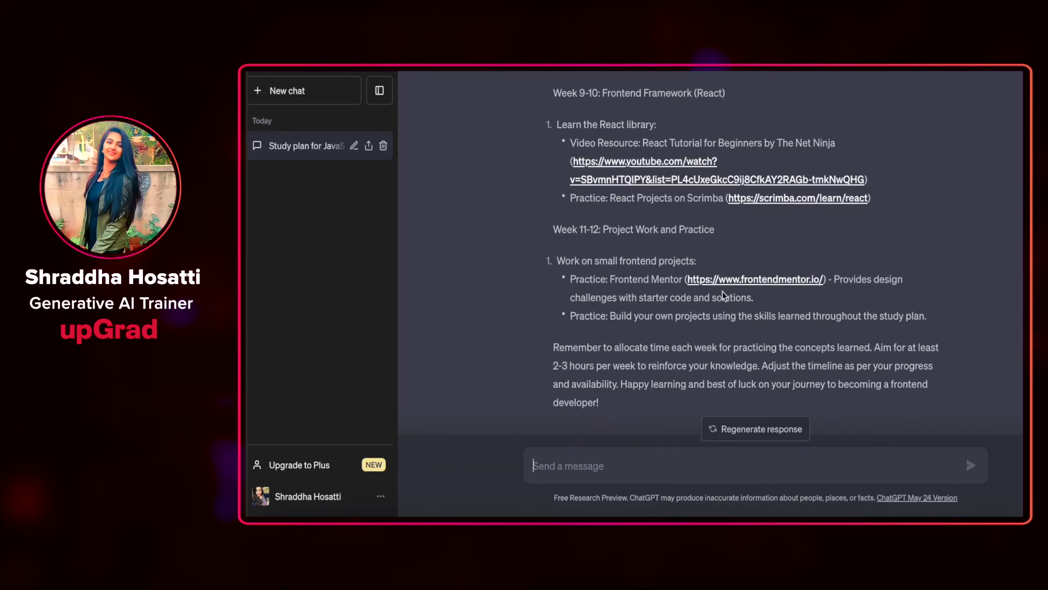
pyautogui.scroll(-1, 722, 290)
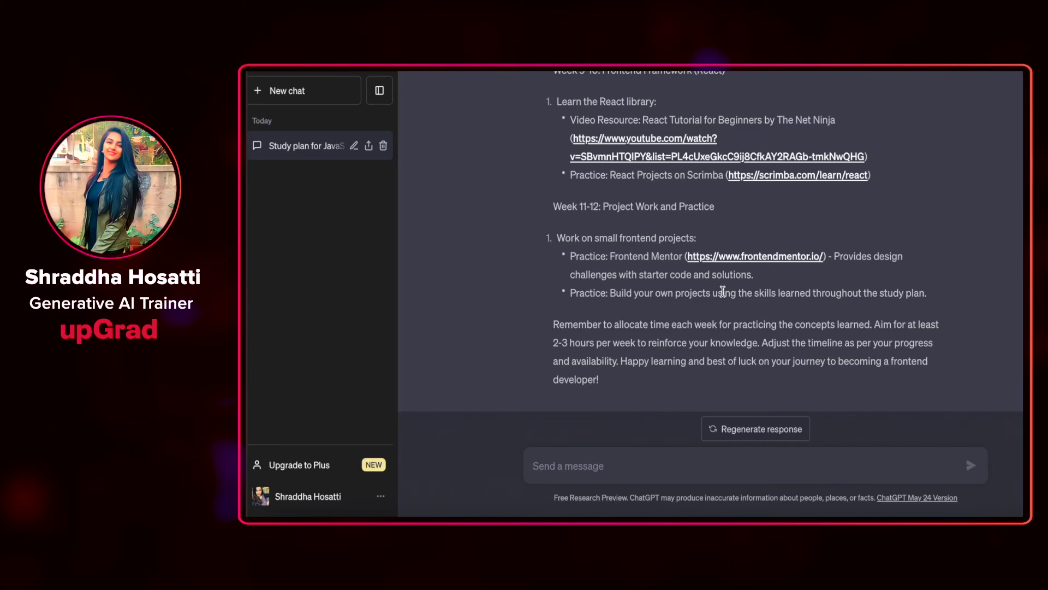
pyautogui.scroll(-1, 723, 292)
pyautogui.click(592, 476)
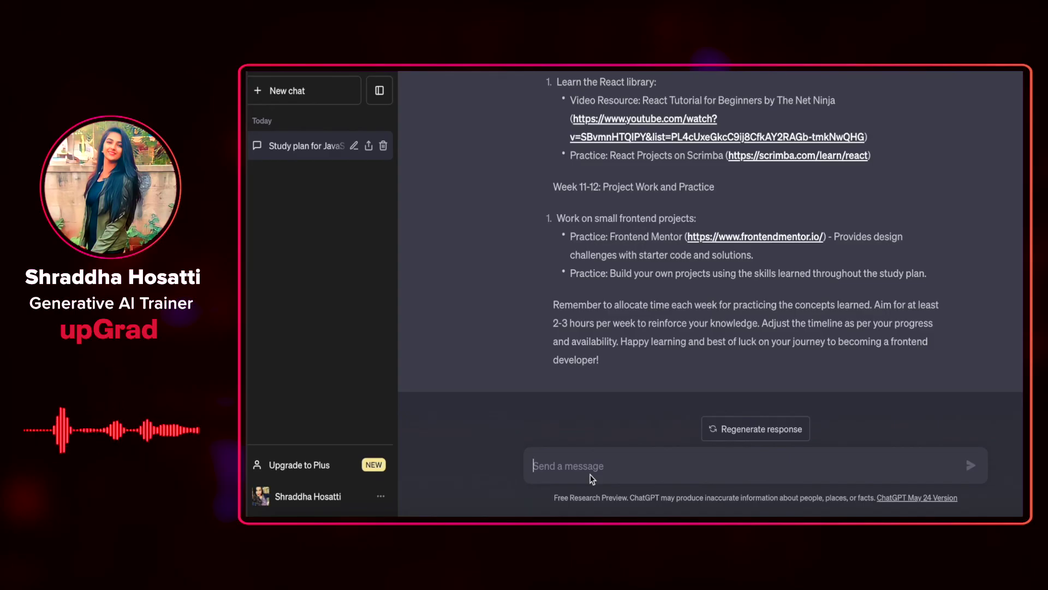
# Ask ChatGPT, as an expert frontend developer, for a simple JavaScript and React e-commerce website project
pyautogui.click(577, 470)
pyautogui.write('Ac')
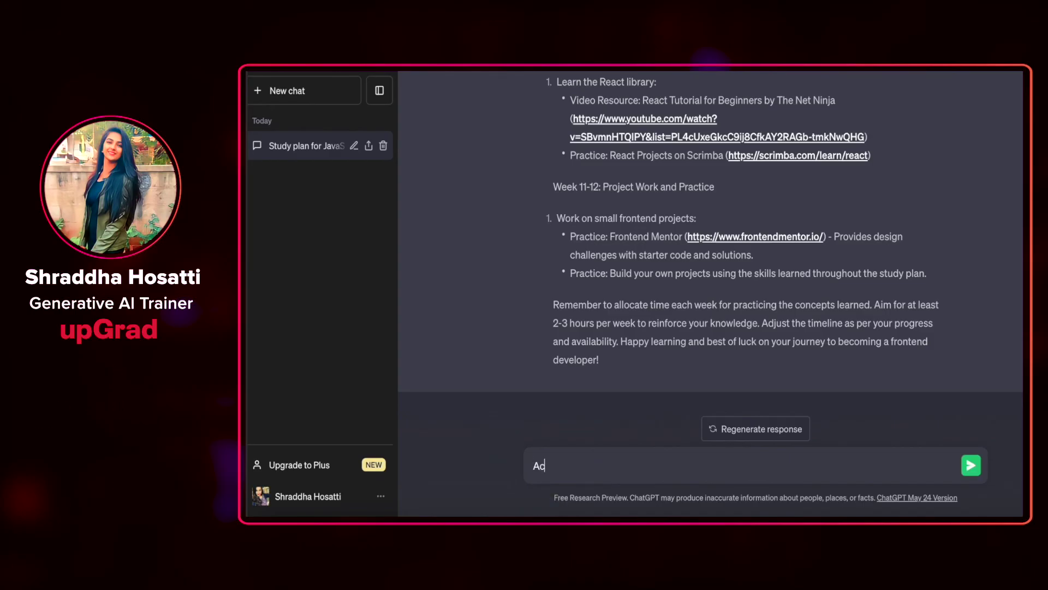
pyautogui.write('t as an exper')
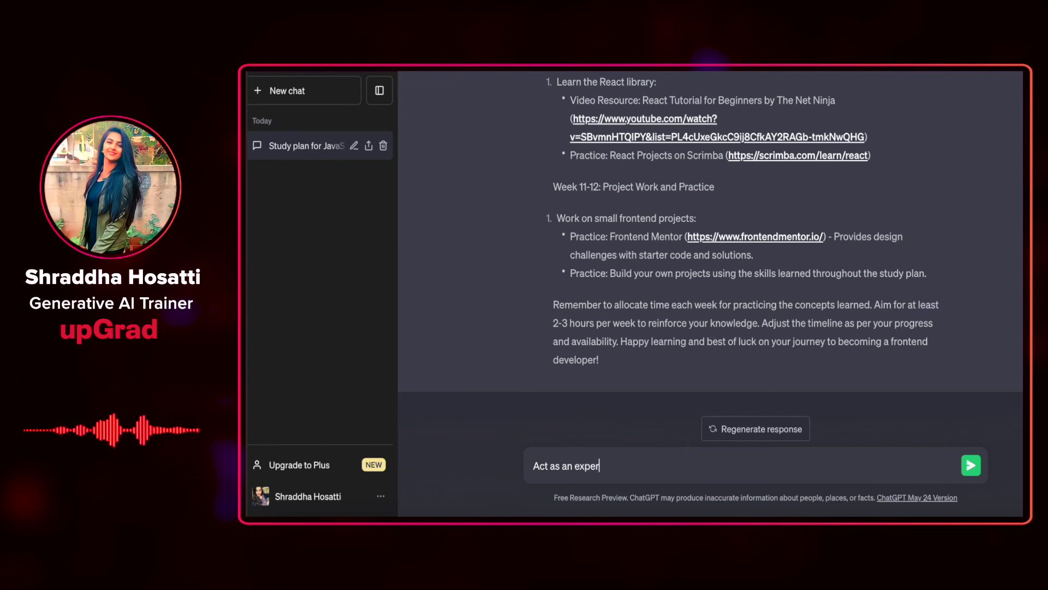
pyautogui.write('t frontend de')
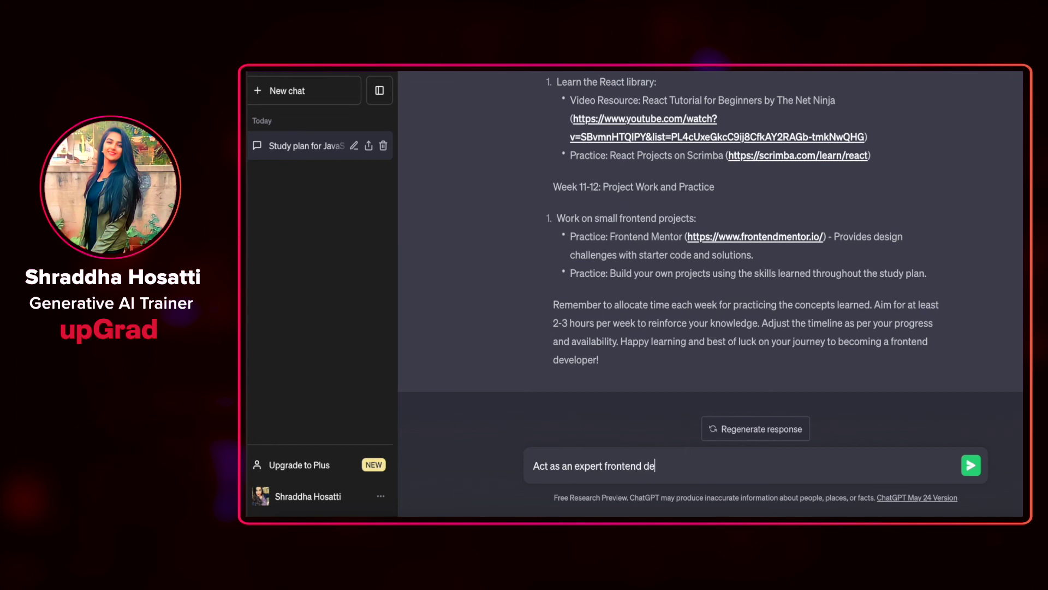
pyautogui.write('veloper and create a simple')
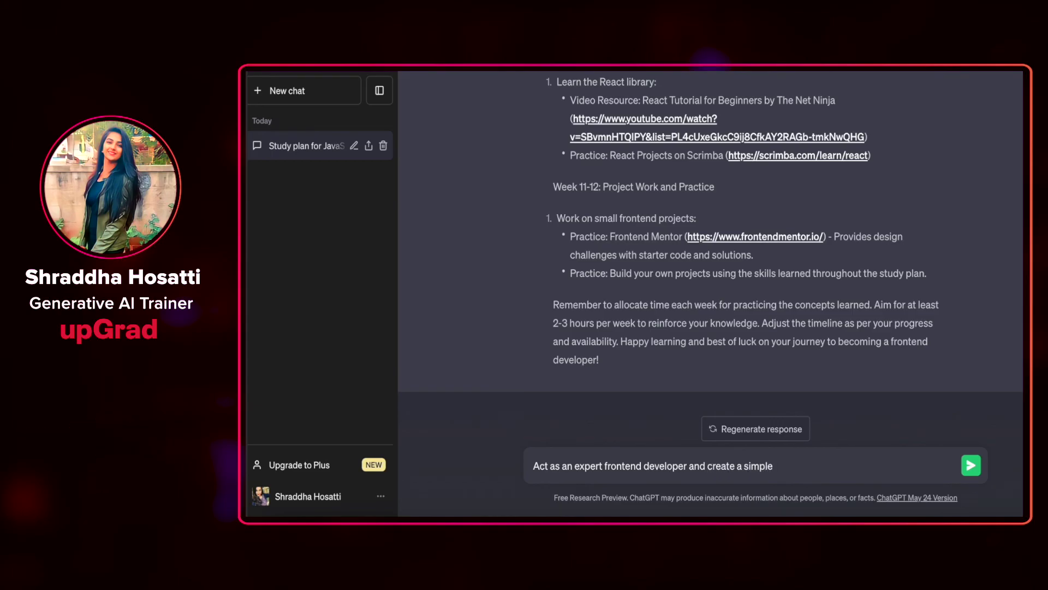
pyautogui.write(' frontend project on JavaSc')
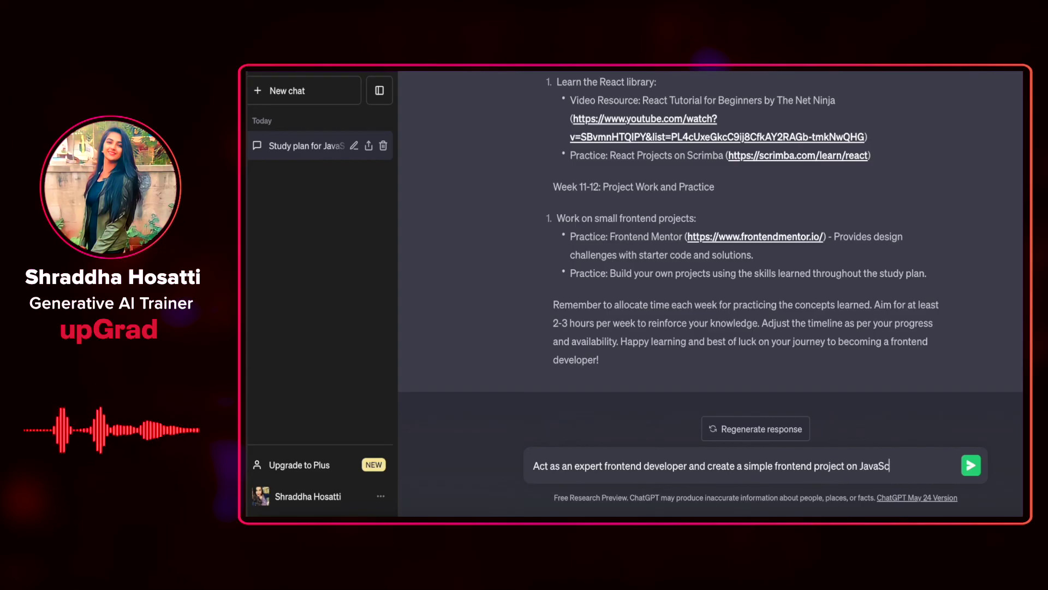
pyautogui.write('ript and Reac')
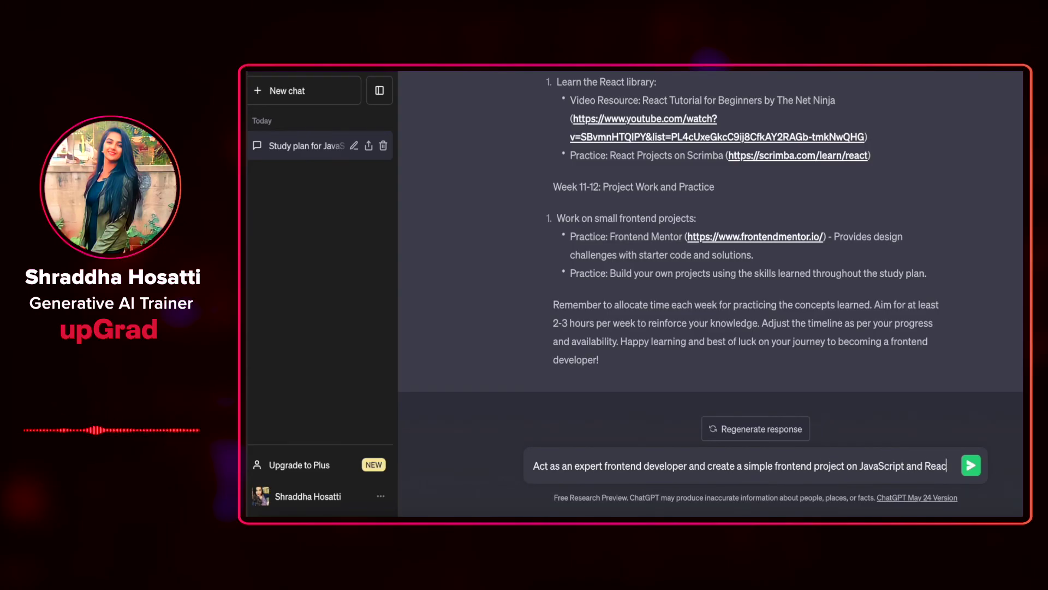
pyautogui.write('t for')
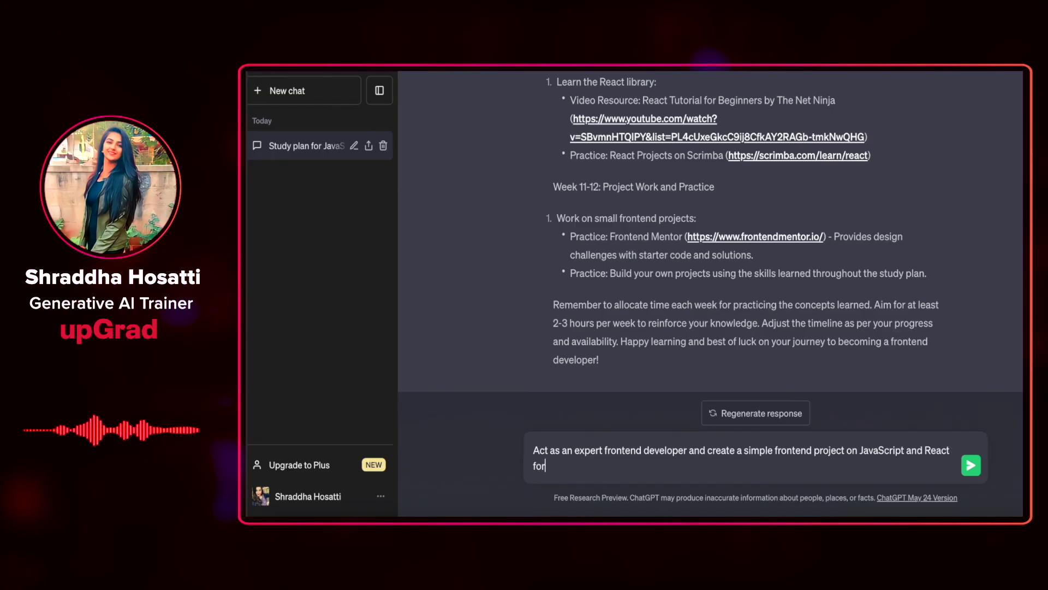
pyautogui.write(' a e-com')
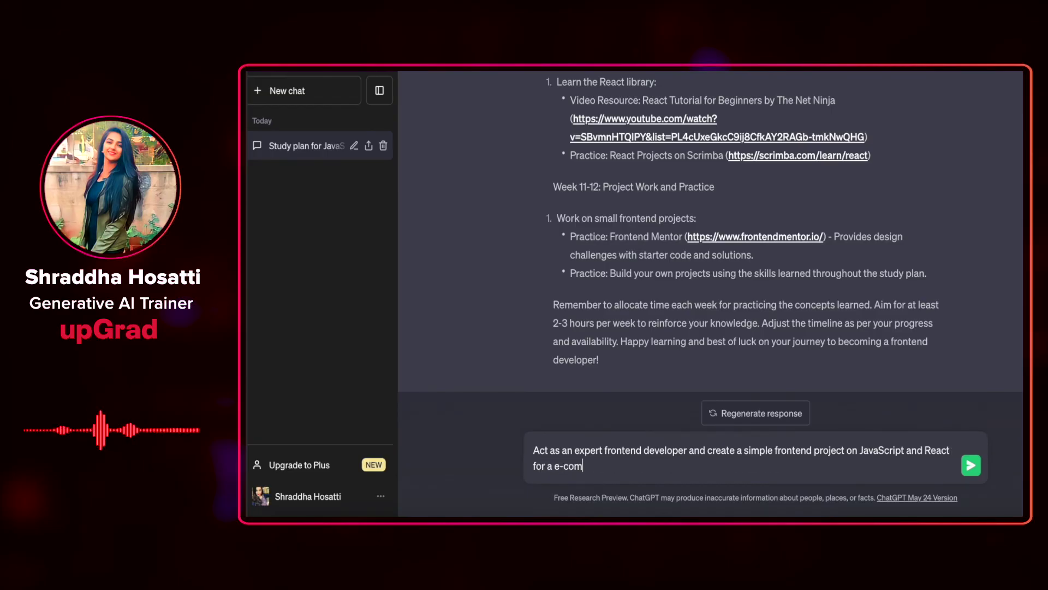
pyautogui.write('merce website')
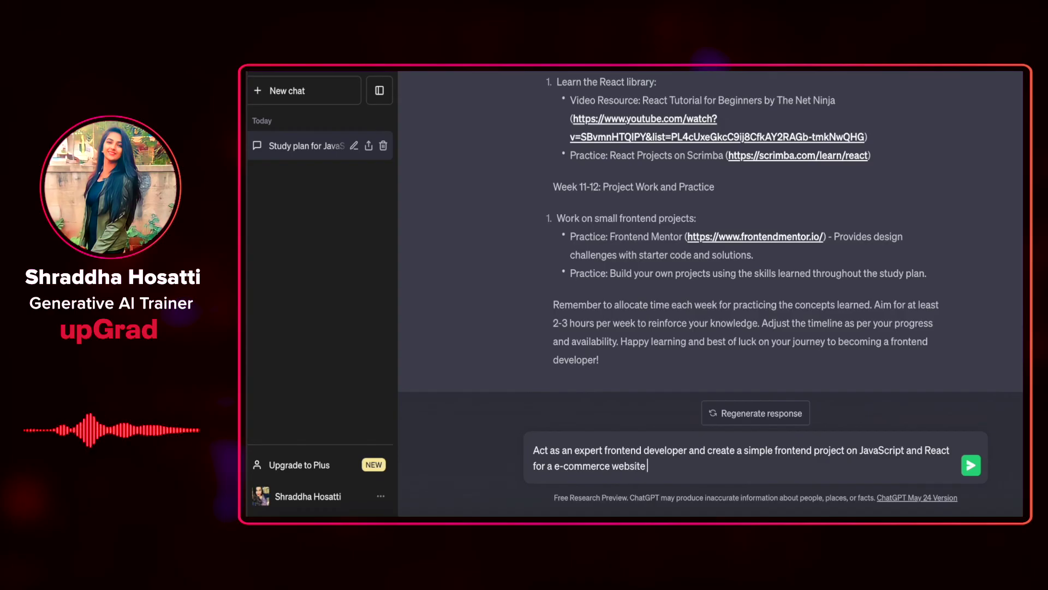
pyautogui.press('Return')
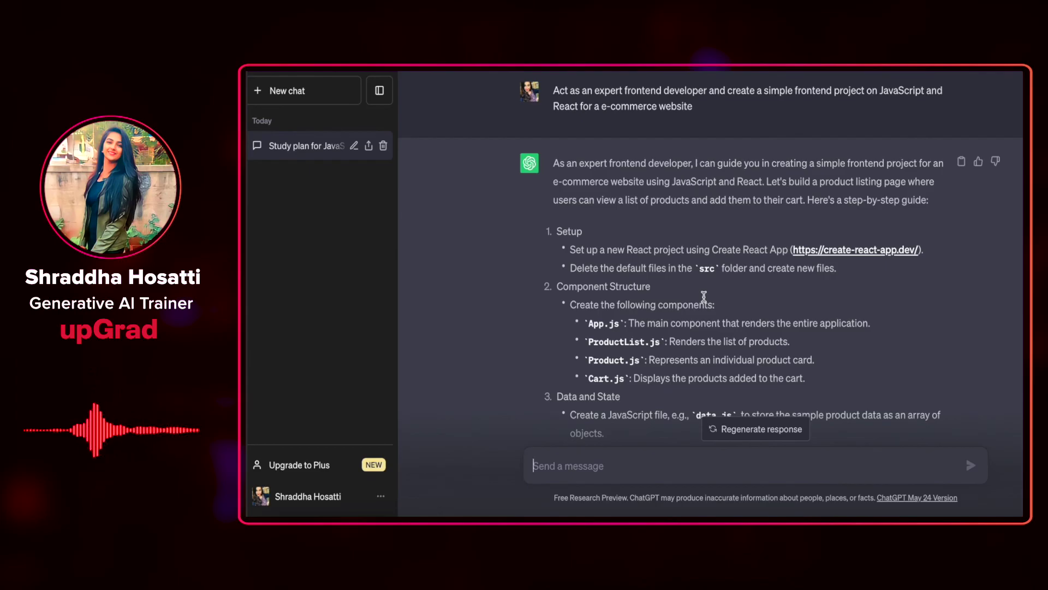
pyautogui.scroll(-1, 704, 296)
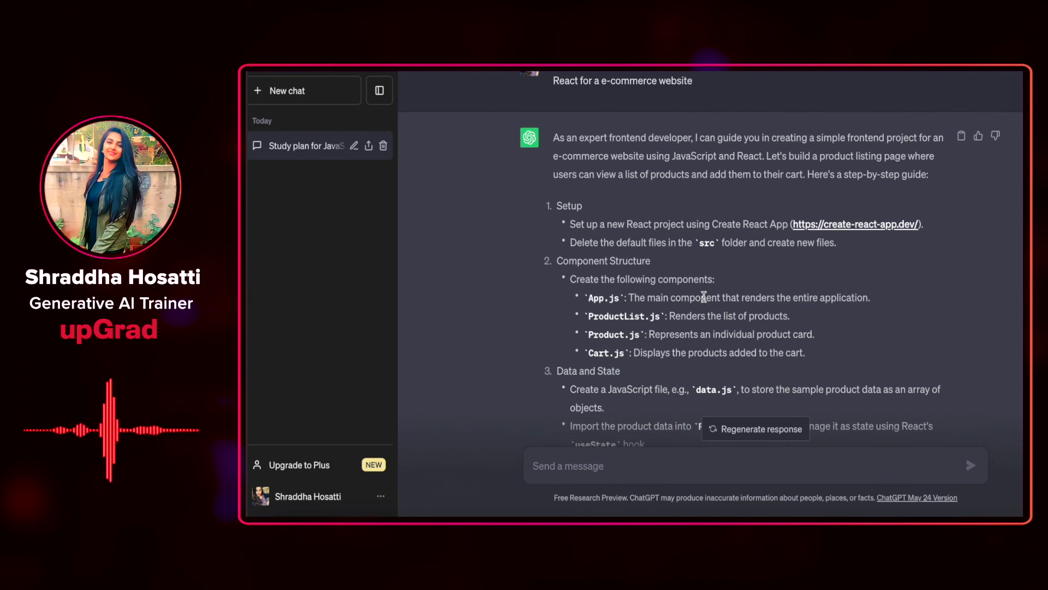
pyautogui.scroll(-1, 703, 296)
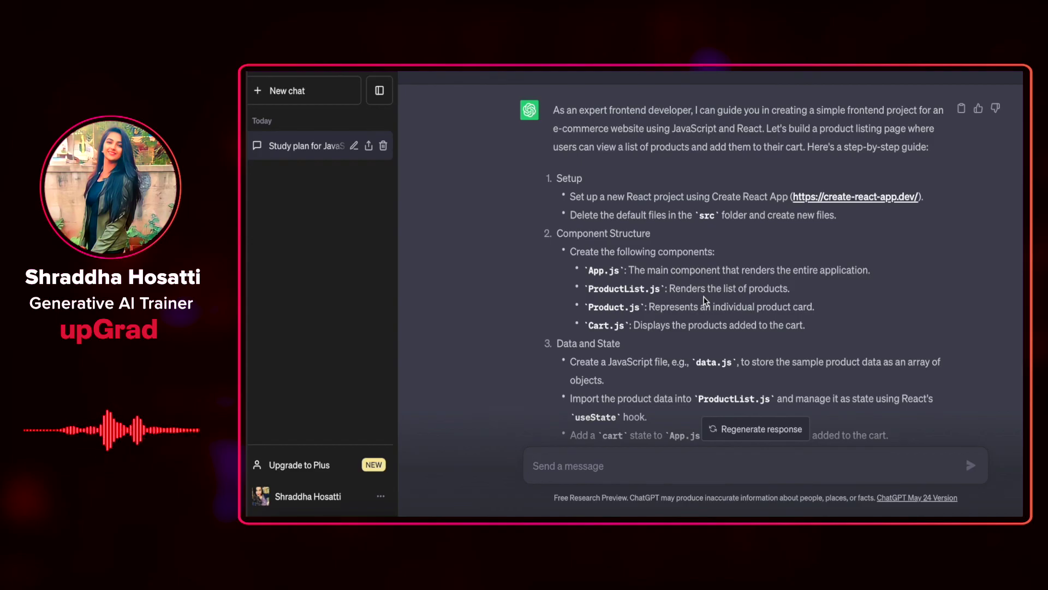
pyautogui.scroll(-4, 703, 300)
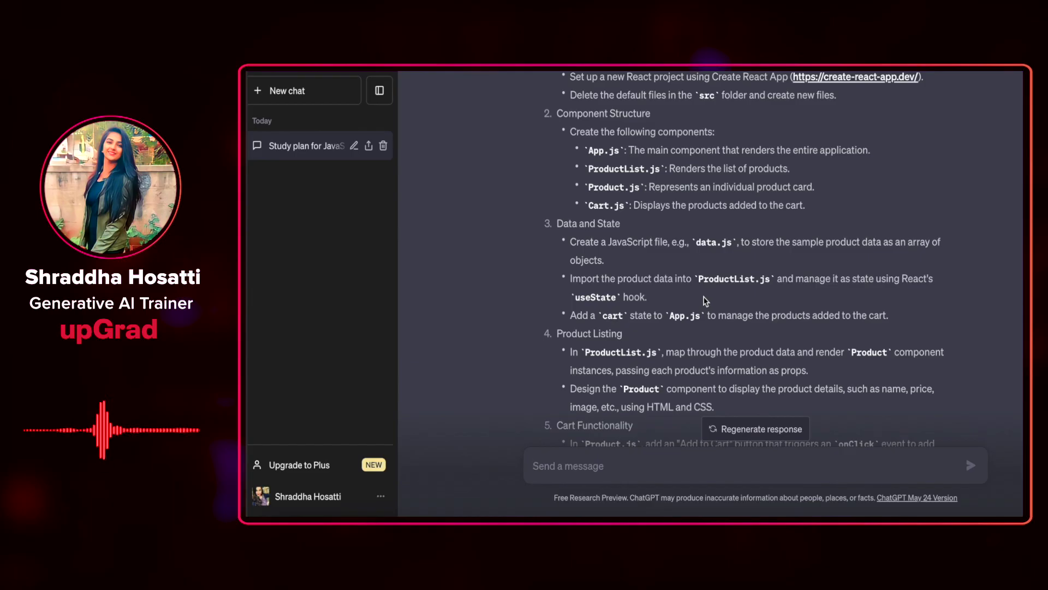
pyautogui.scroll(-3, 704, 300)
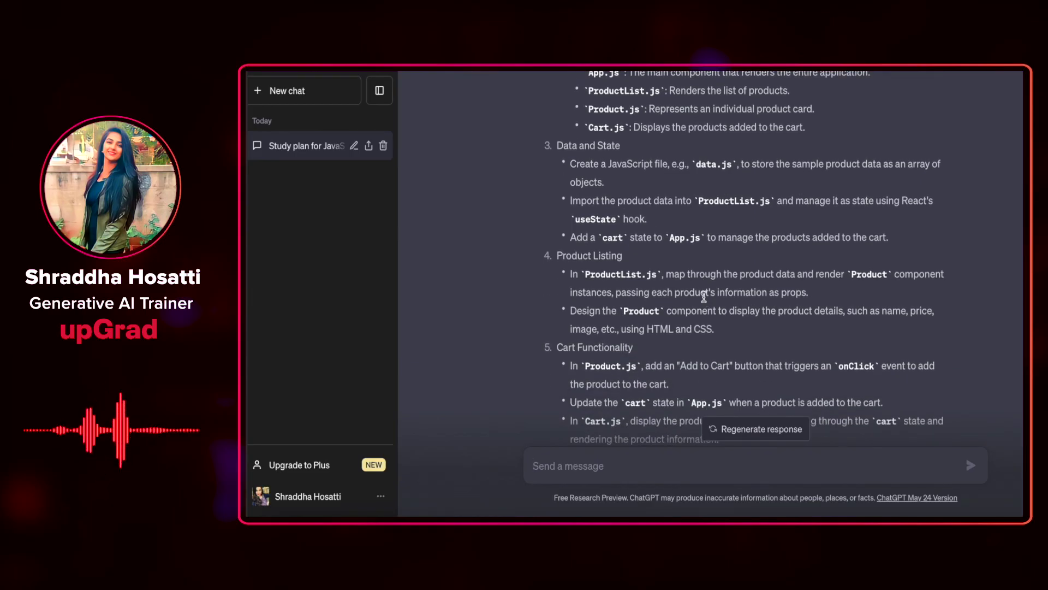
pyautogui.scroll(-5, 703, 297)
pyautogui.scroll(-4, 704, 298)
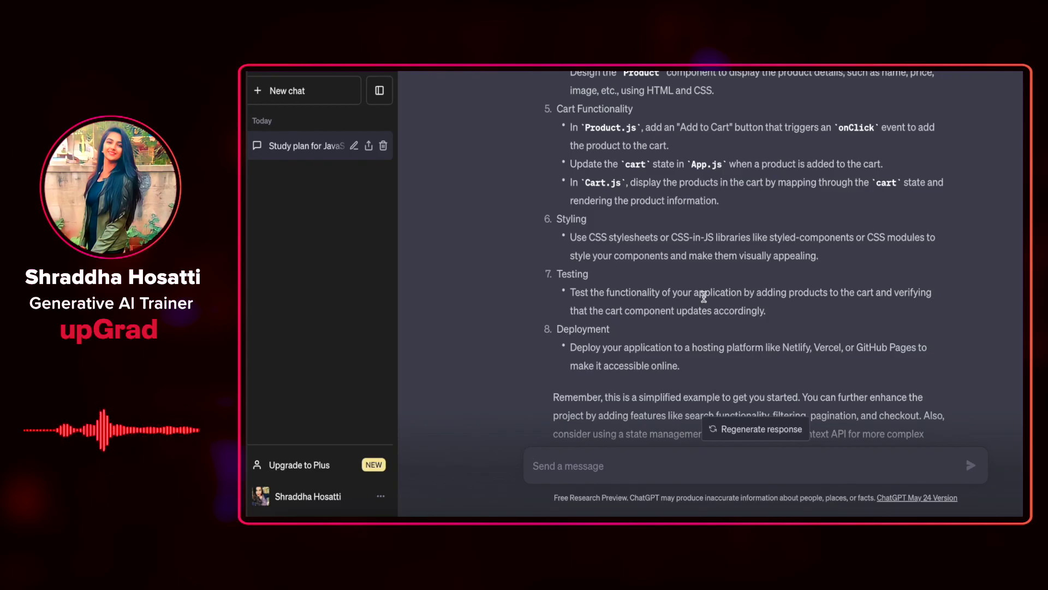
pyautogui.scroll(-1, 704, 296)
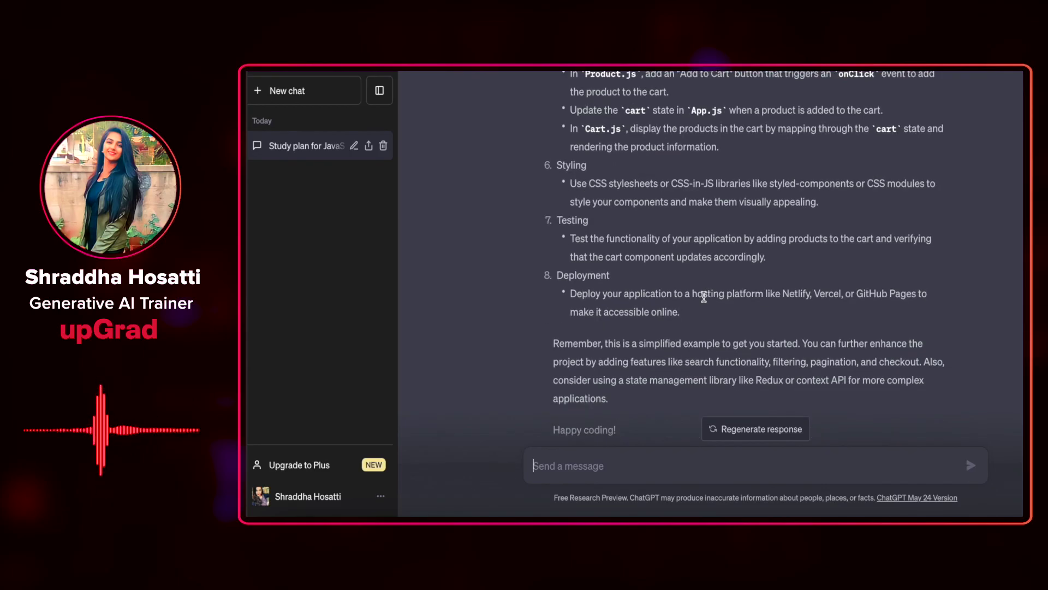